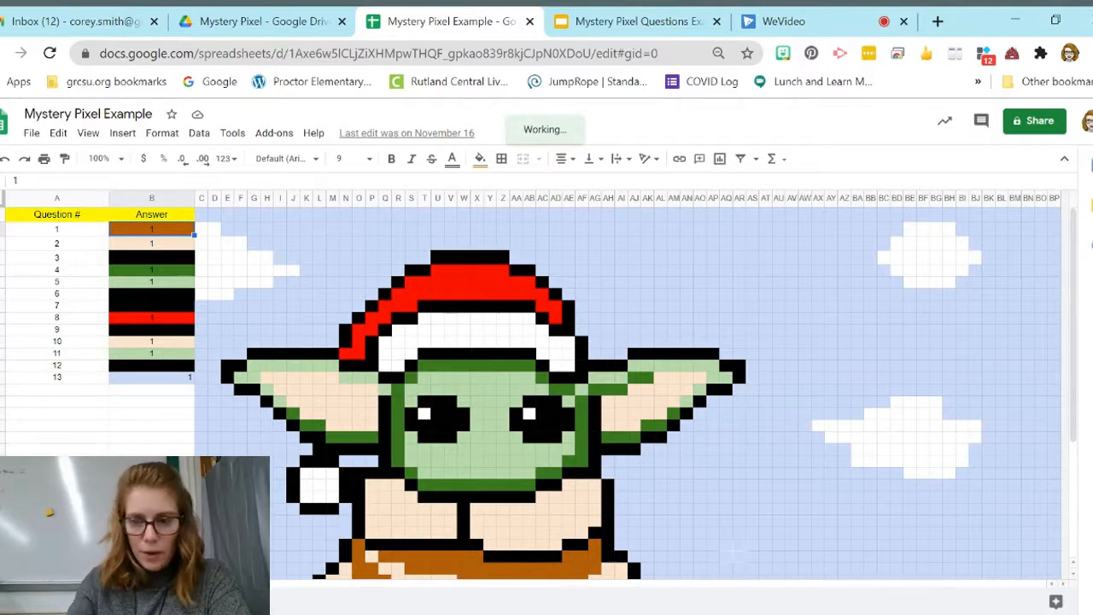
# Step: Clear all the answers for questions 1 to 13 in the Answer column
pyautogui.press('Delete')
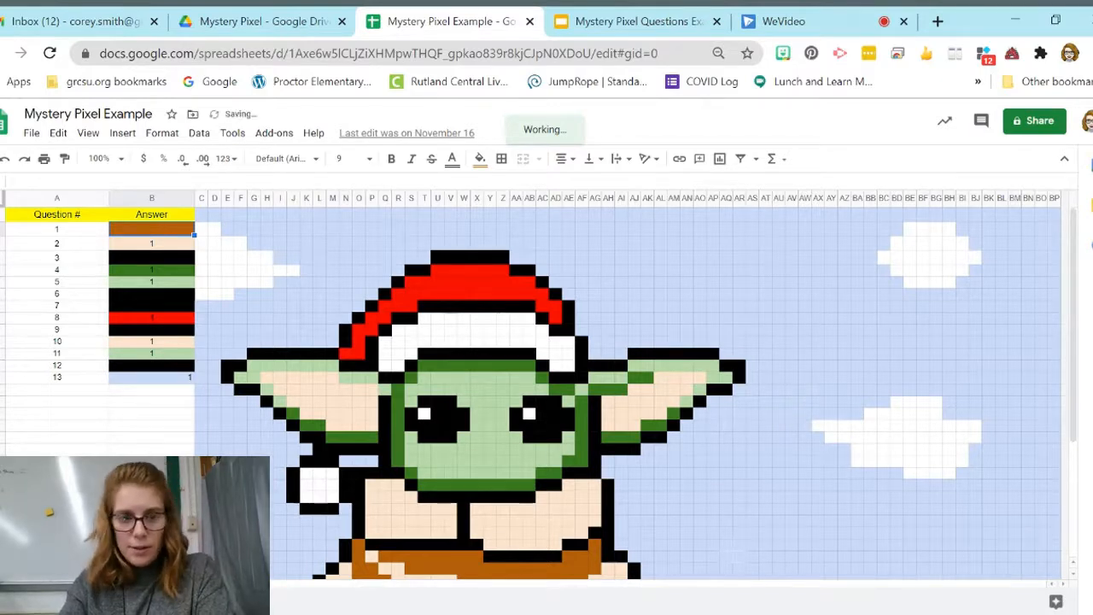
pyautogui.press('Down')
pyautogui.press('Delete')
pyautogui.press('Down')
pyautogui.press('Delete')
pyautogui.press('Down')
pyautogui.press('Delete')
pyautogui.press('Down')
pyautogui.press('Delete')
pyautogui.press('Down')
pyautogui.press('Delete')
pyautogui.press('Down')
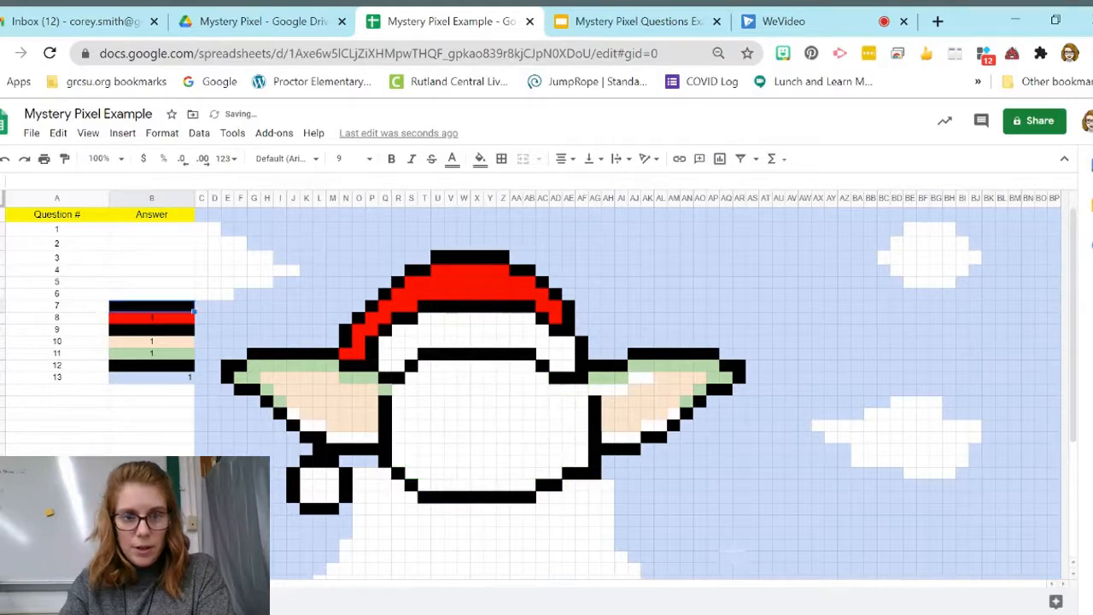
pyautogui.press('Delete')
pyautogui.press('Down')
pyautogui.press('Delete')
pyautogui.press('Down')
pyautogui.press('Delete')
pyautogui.press('Down')
pyautogui.press('Delete')
pyautogui.press('Down')
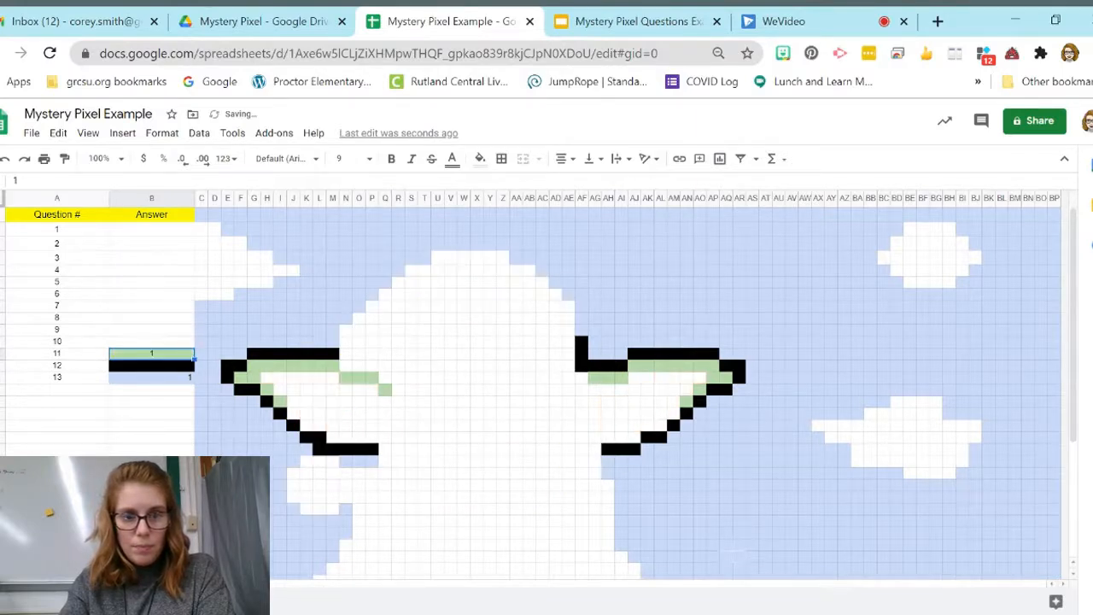
pyautogui.press('Delete')
pyautogui.press('Down')
pyautogui.press('Delete')
pyautogui.press('Down')
pyautogui.press('Delete')
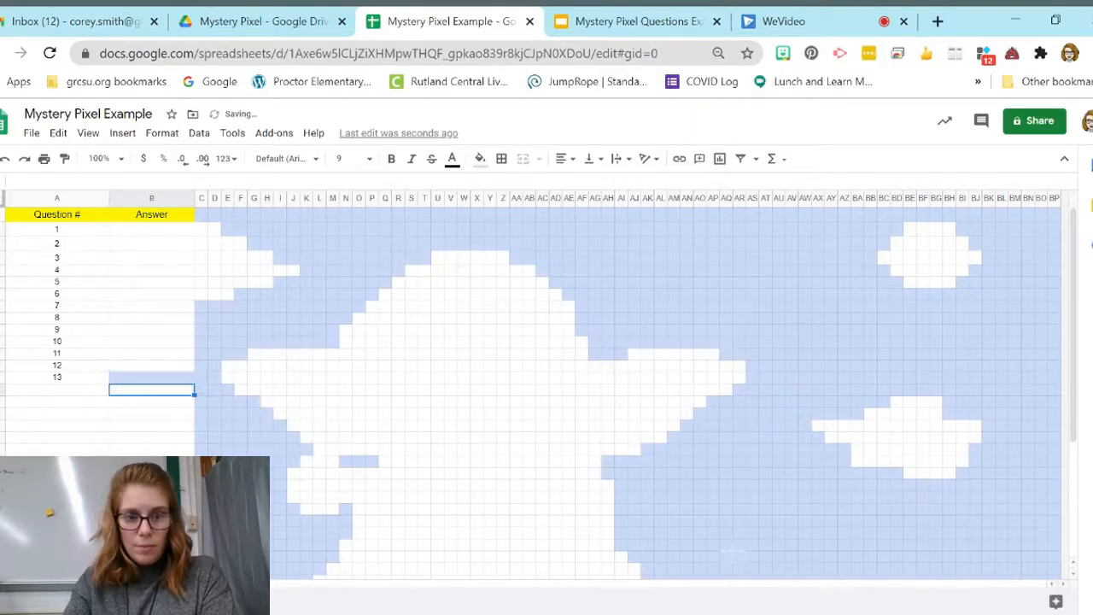
# Step: Check Question #1 in the questions presentation and set the custom formula of cell B2's conditional format rule to =$B$2=21
pyautogui.click(174, 232)
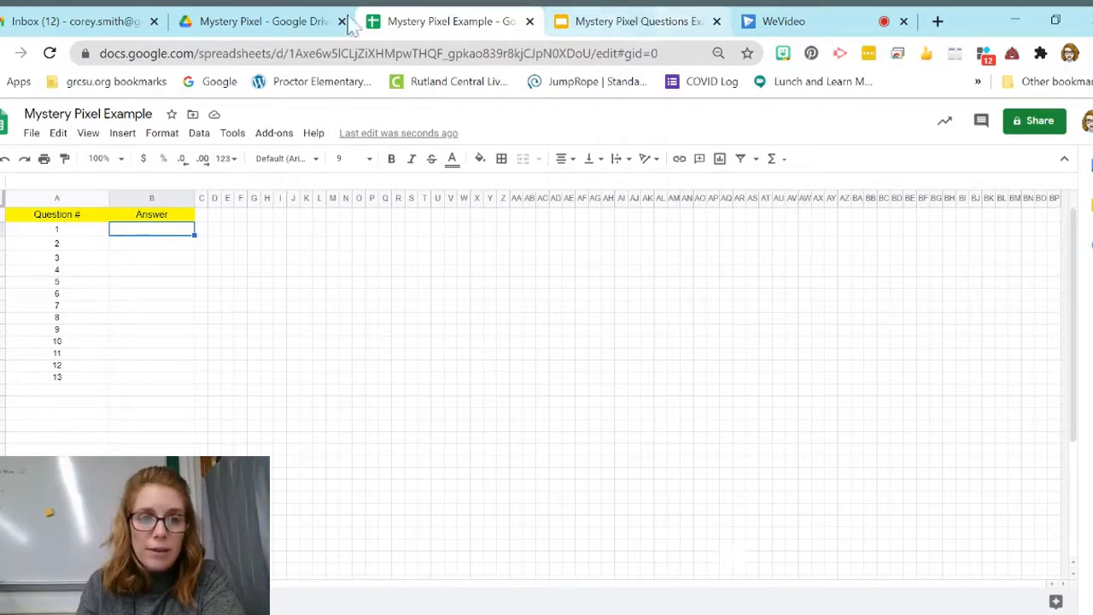
pyautogui.click(614, 22)
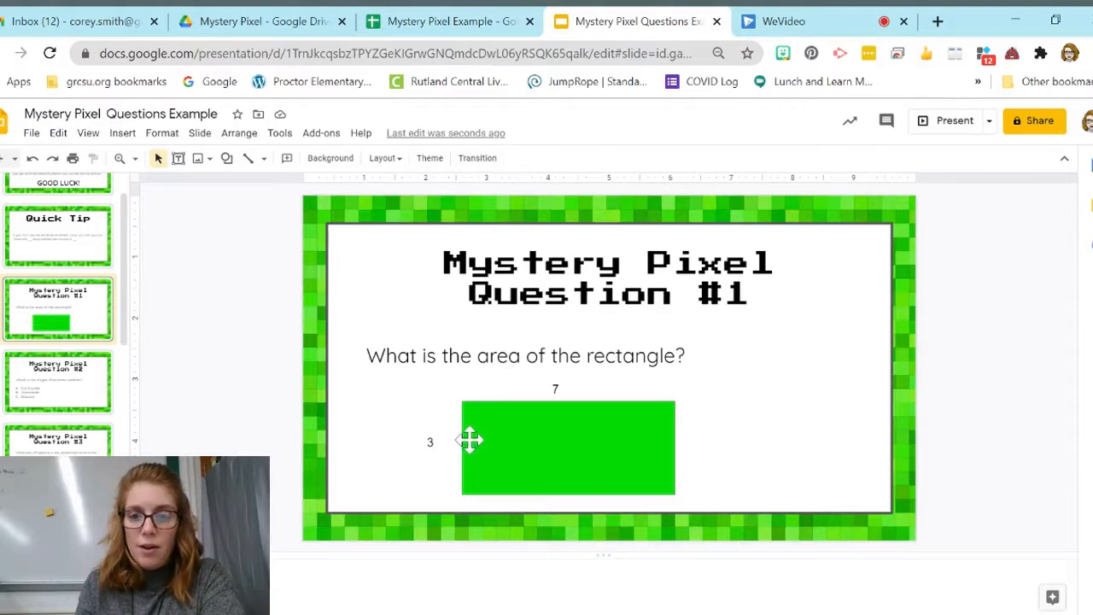
pyautogui.click(465, 24)
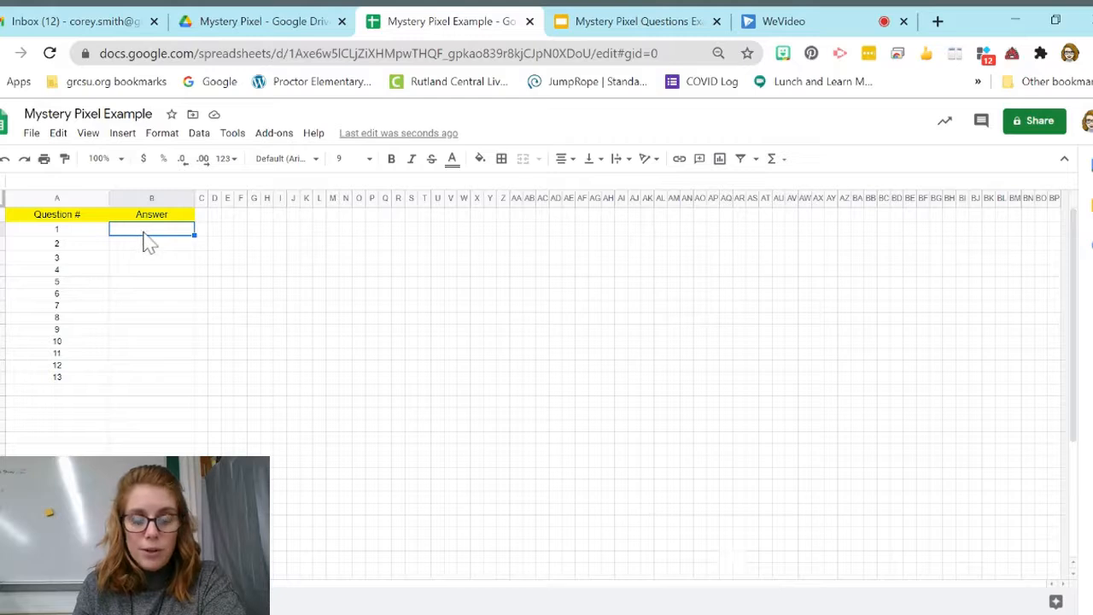
pyautogui.click(199, 135)
pyautogui.moveTo(173, 147)
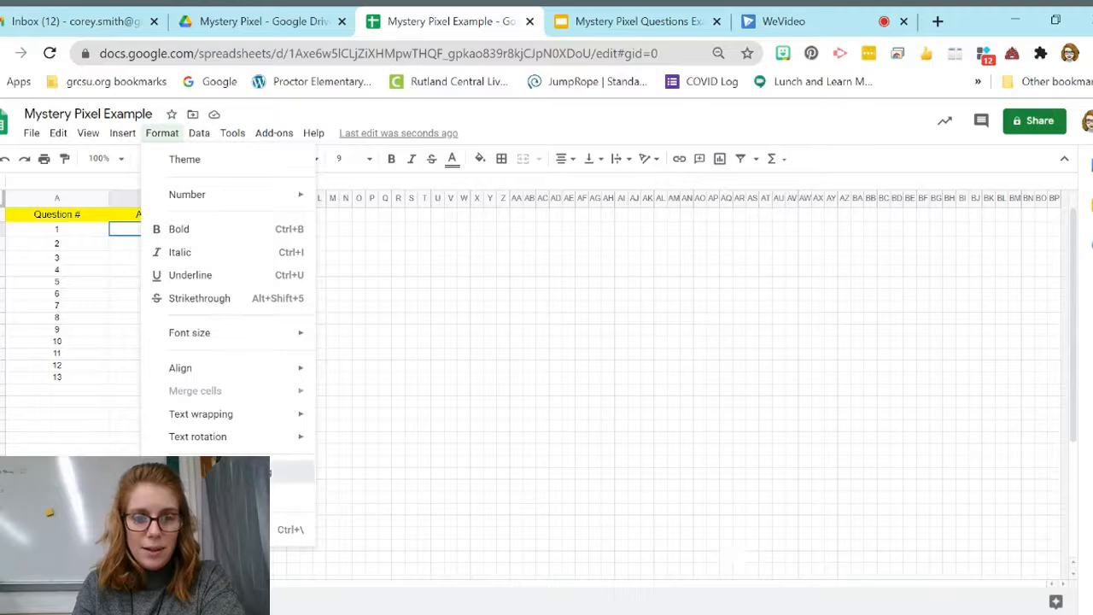
pyautogui.click(213, 471)
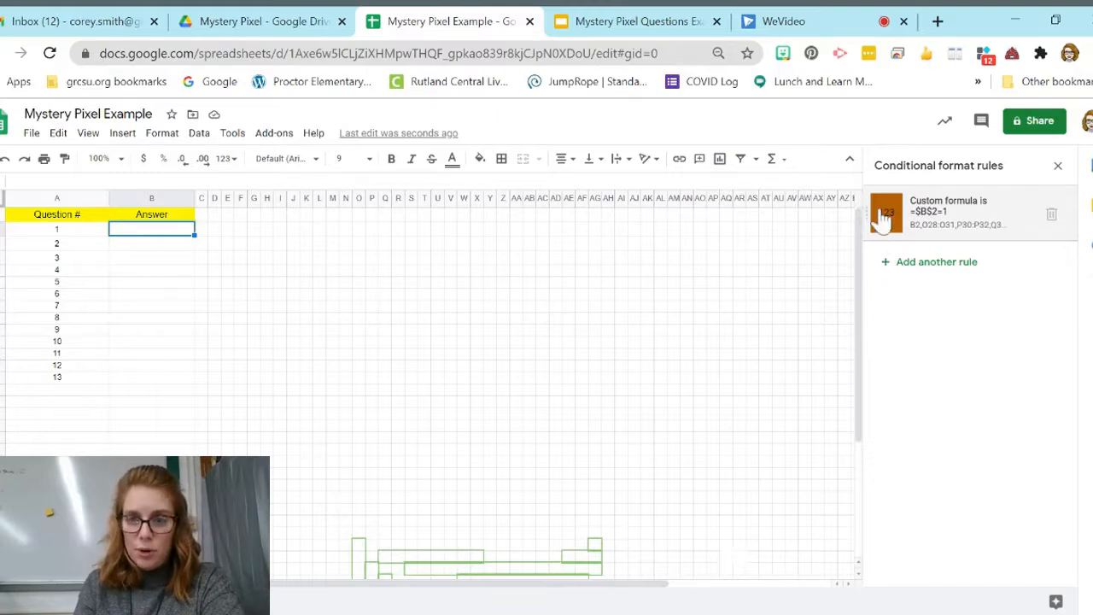
pyautogui.click(947, 233)
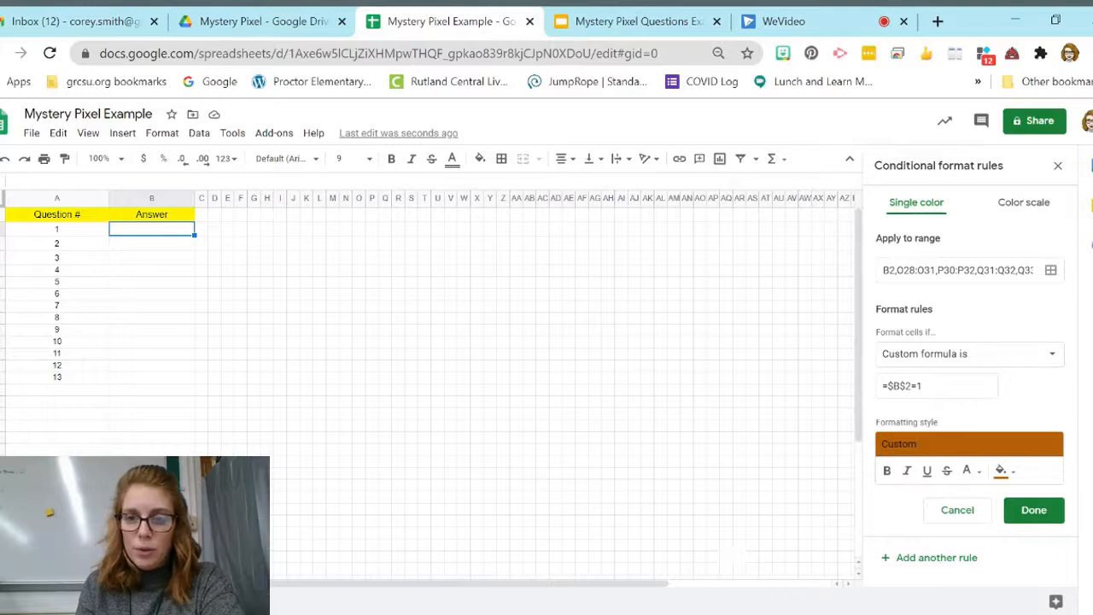
pyautogui.click(929, 386)
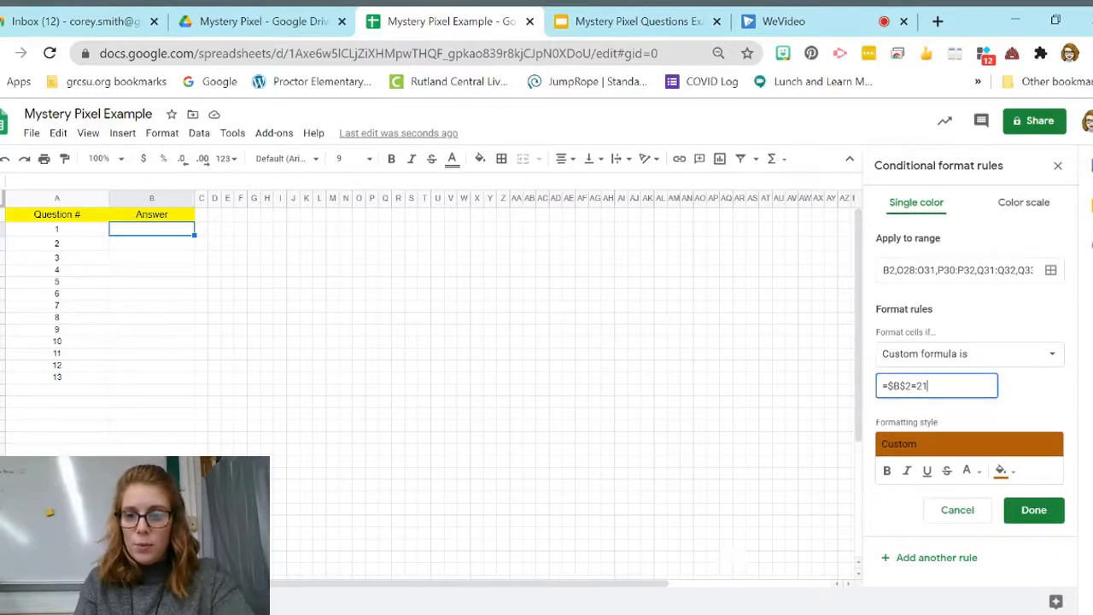
pyautogui.click(1035, 511)
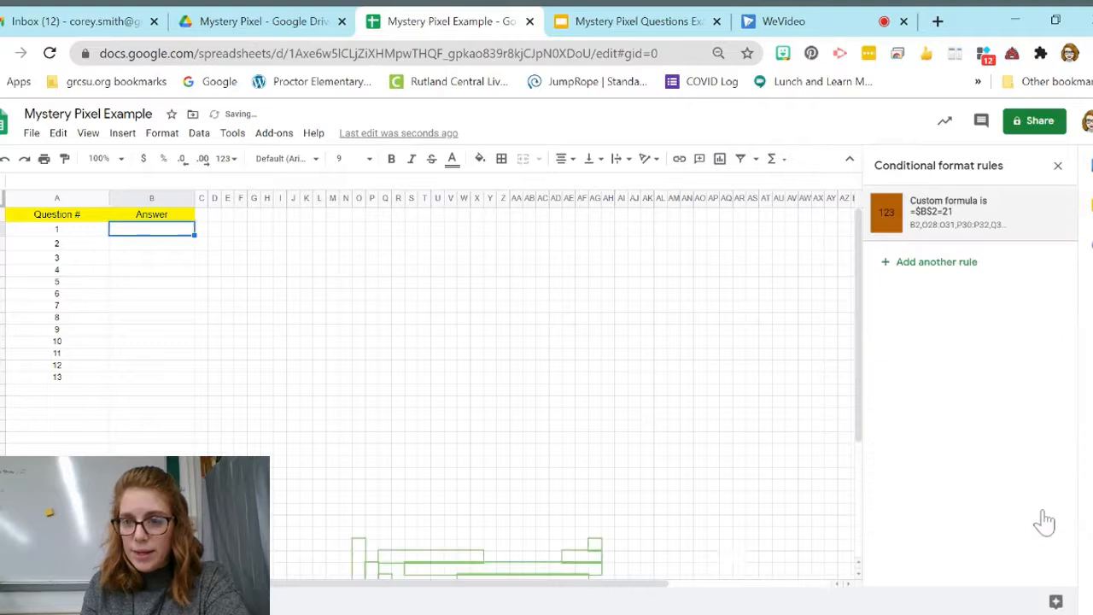
# Step: Test the question 1 rule by entering 1 and 21 as the answer, and clear the cell again
pyautogui.write('1')
pyautogui.press('Return')
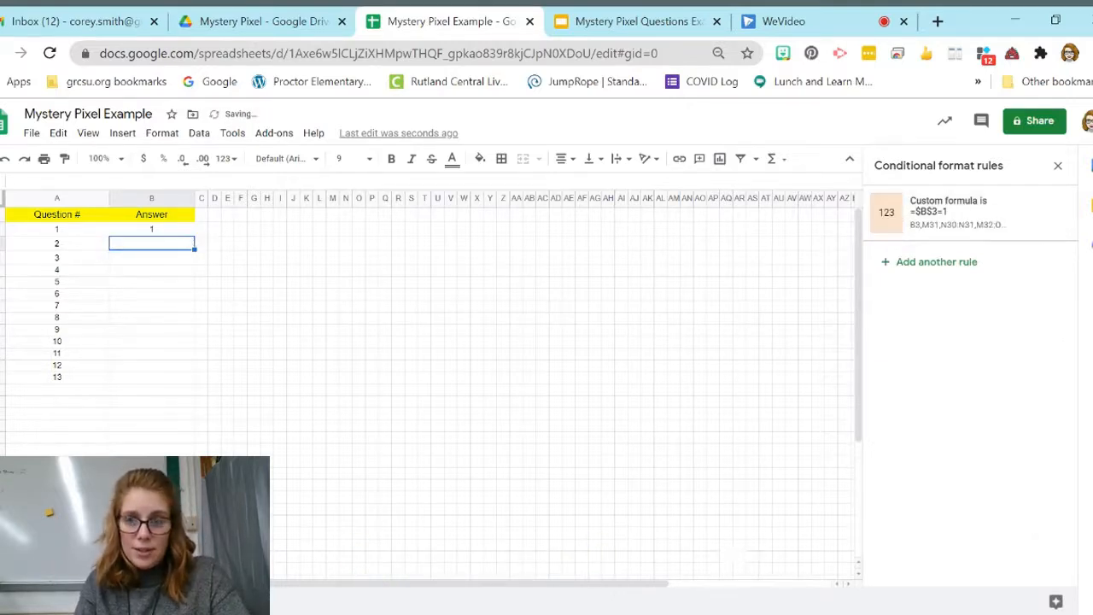
pyautogui.press('Up')
pyautogui.write('2')
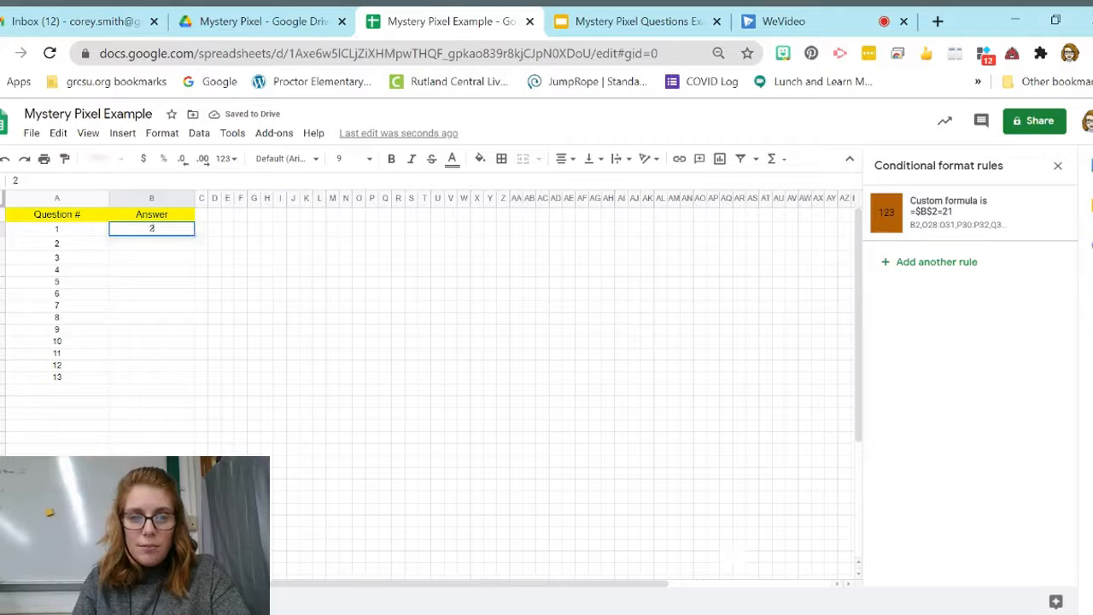
pyautogui.press('Return')
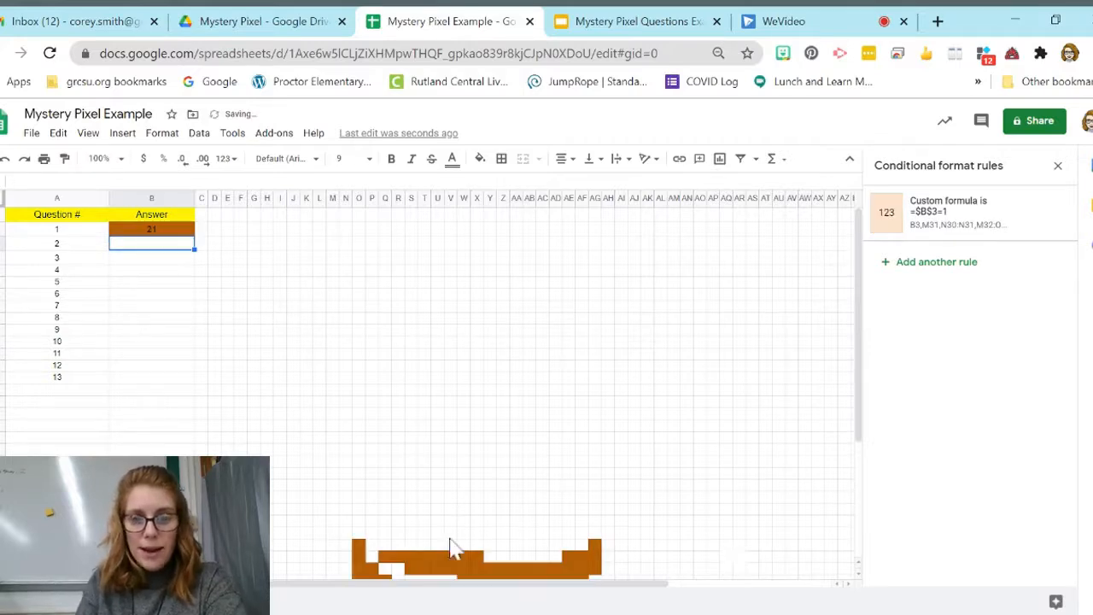
pyautogui.click(186, 234)
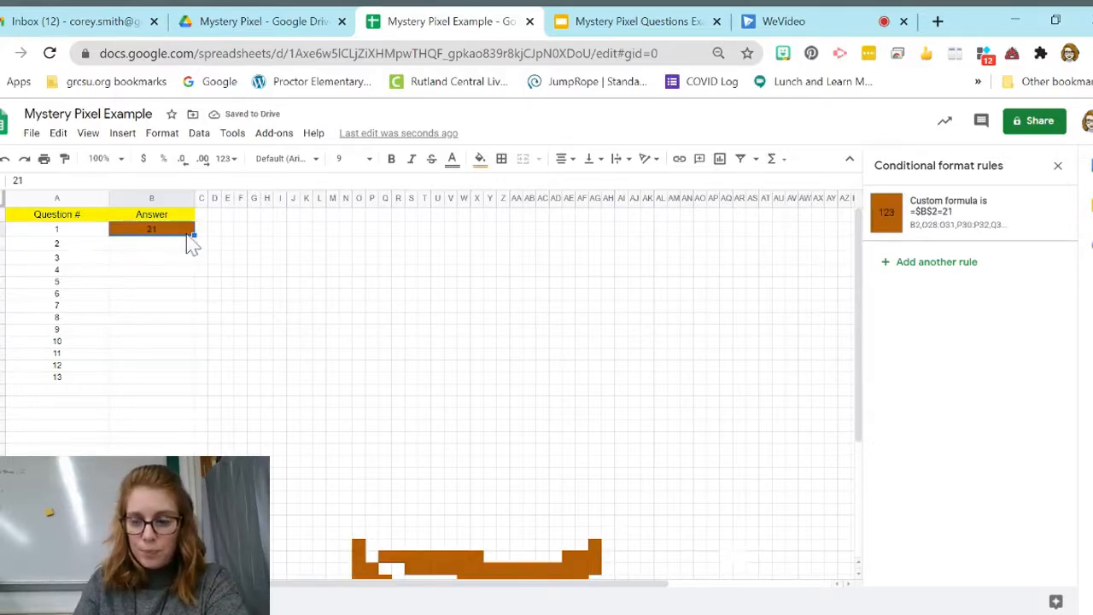
pyautogui.press('Delete')
pyautogui.click(189, 243)
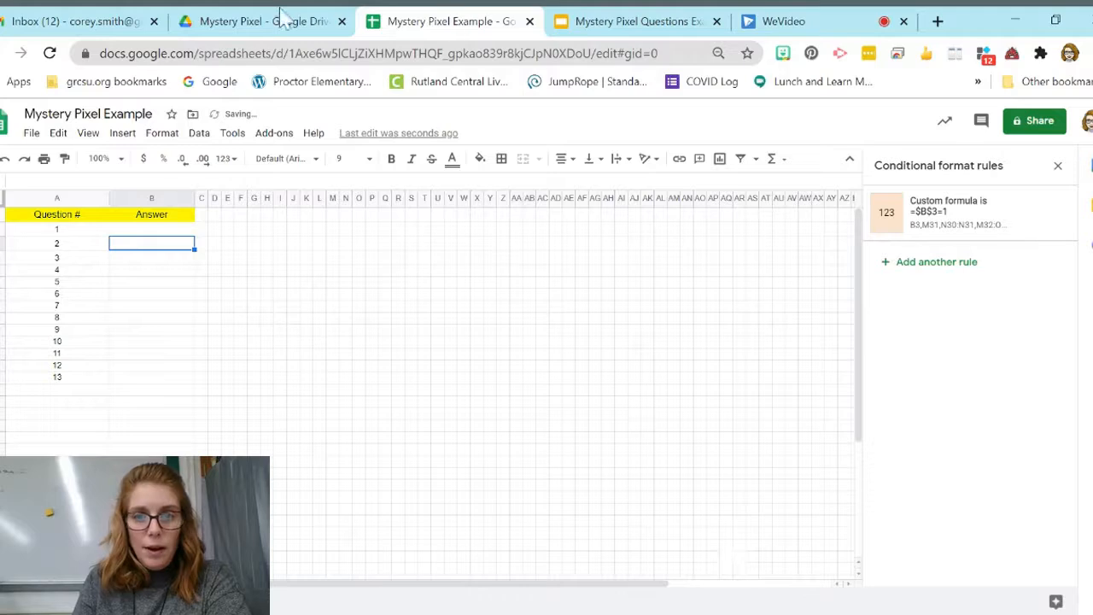
# Step: Read Question #2 and its answer choices in the Mystery Pixel Questions Example presentation and return to the spreadsheet
pyautogui.click(568, 23)
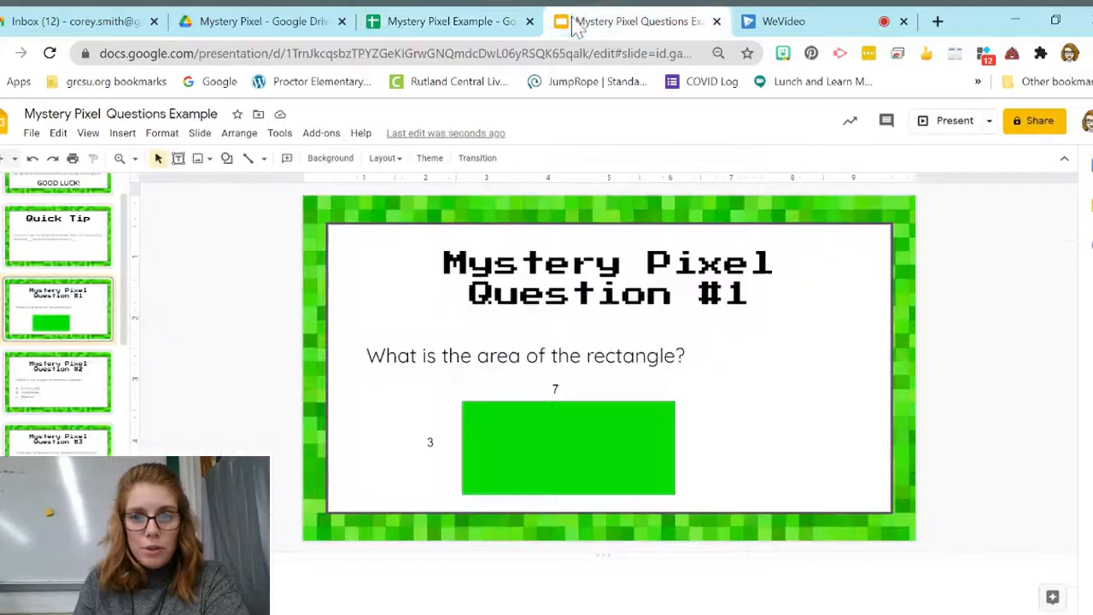
pyautogui.click(85, 393)
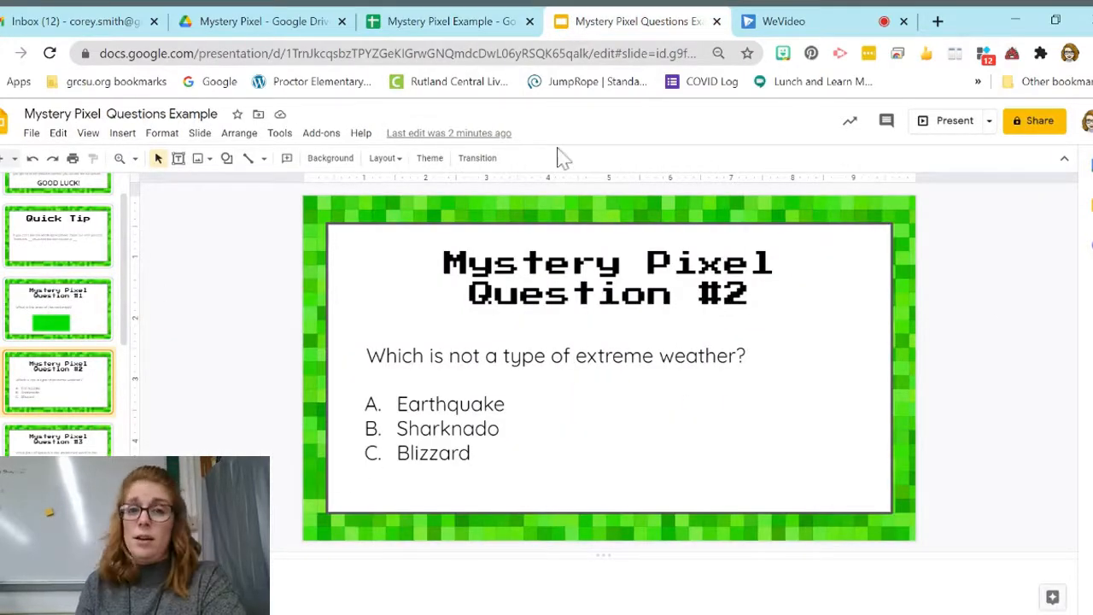
pyautogui.click(450, 34)
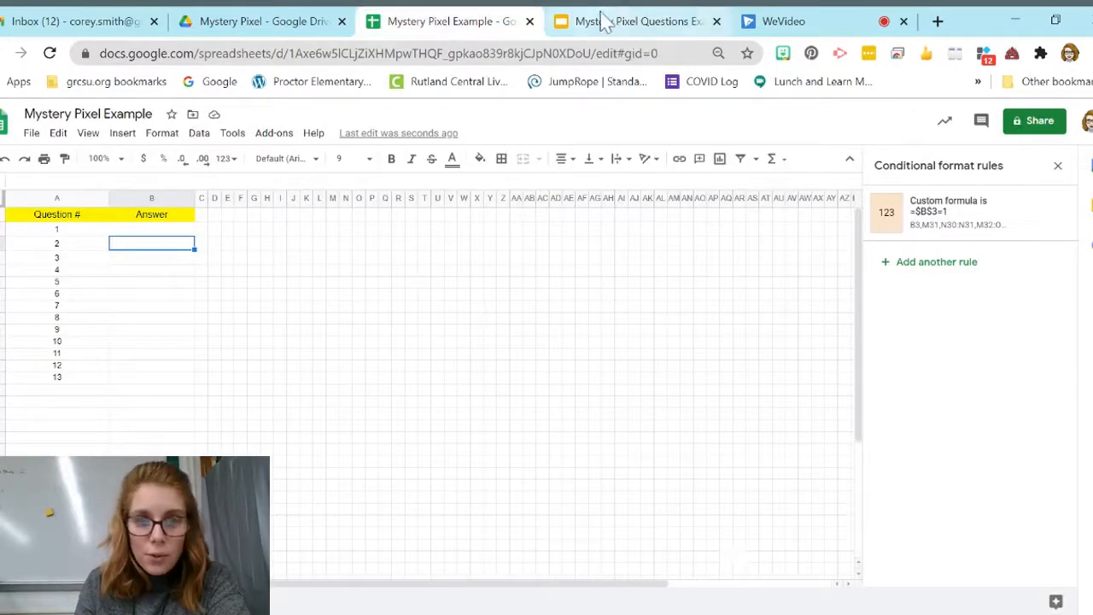
pyautogui.click(648, 31)
pyautogui.click(453, 27)
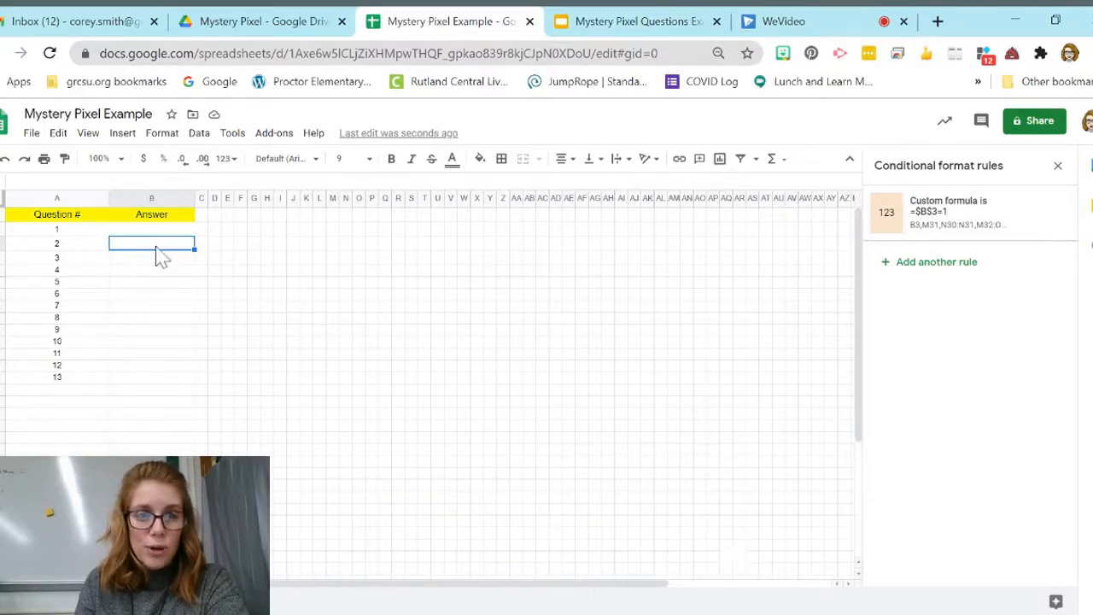
# Step: Try the custom formula =$B$3=B in cell B3's conditional format rule and enter B as the question 2 answer
pyautogui.click(907, 220)
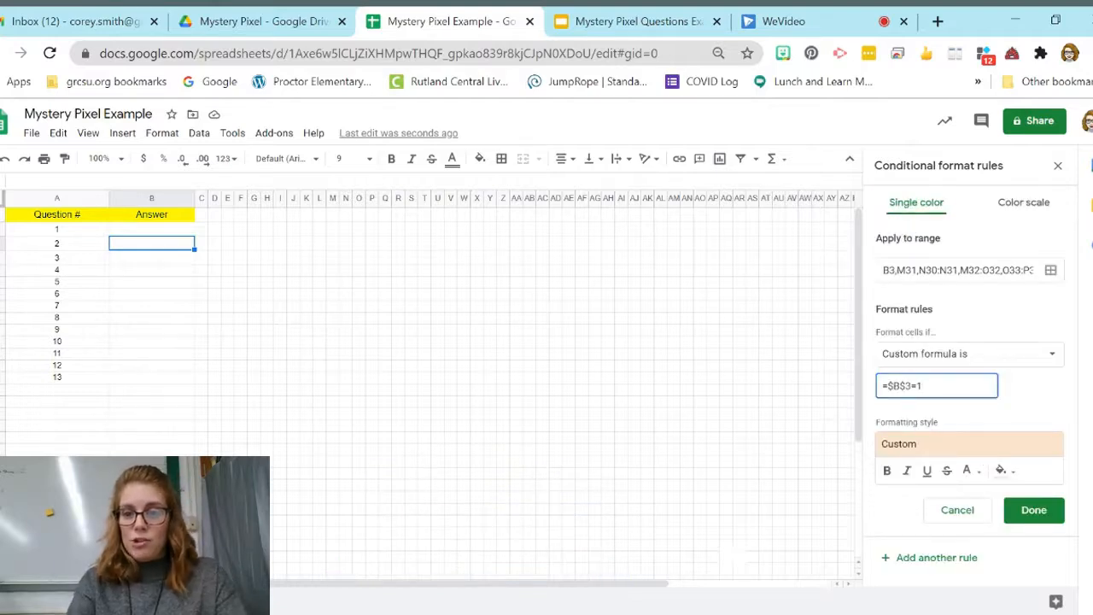
pyautogui.write('8')
pyautogui.click(1040, 516)
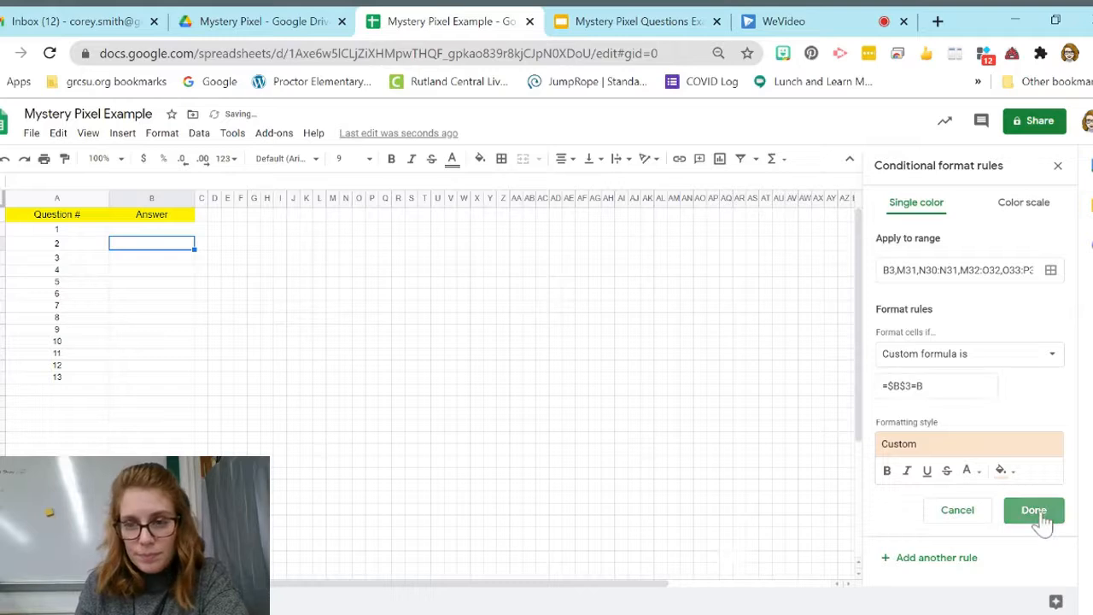
pyautogui.write('B')
pyautogui.press('Return')
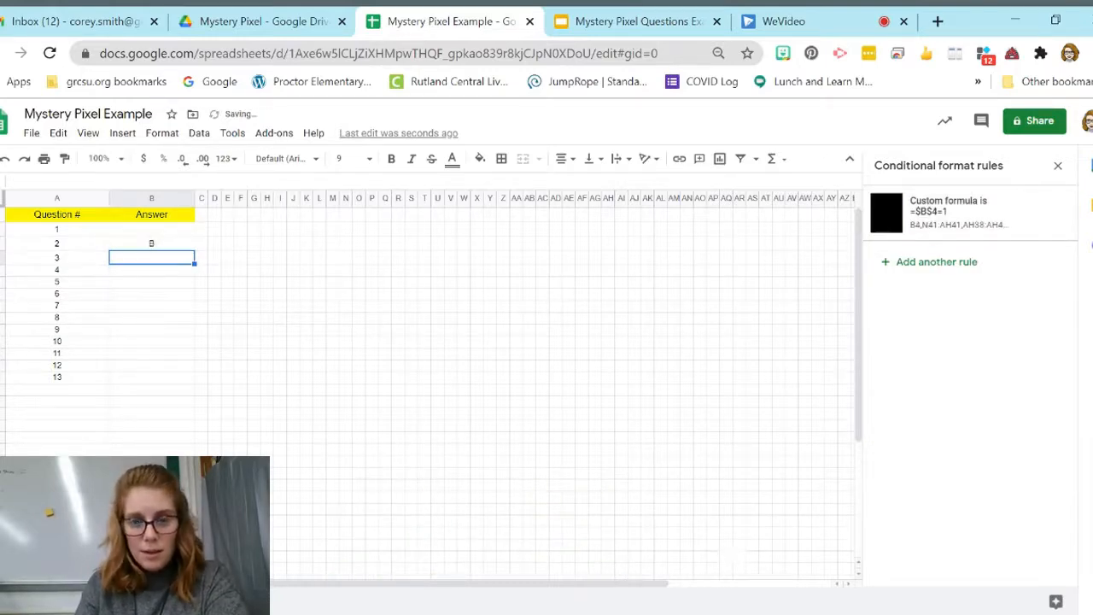
# Step: Examine the pixel grid for the fill triggered by the question 2 answer and inspect the rule on cell B3
pyautogui.scroll(-2, 441, 400)
pyautogui.scroll(-1, 441, 400)
pyautogui.scroll(3, 441, 399)
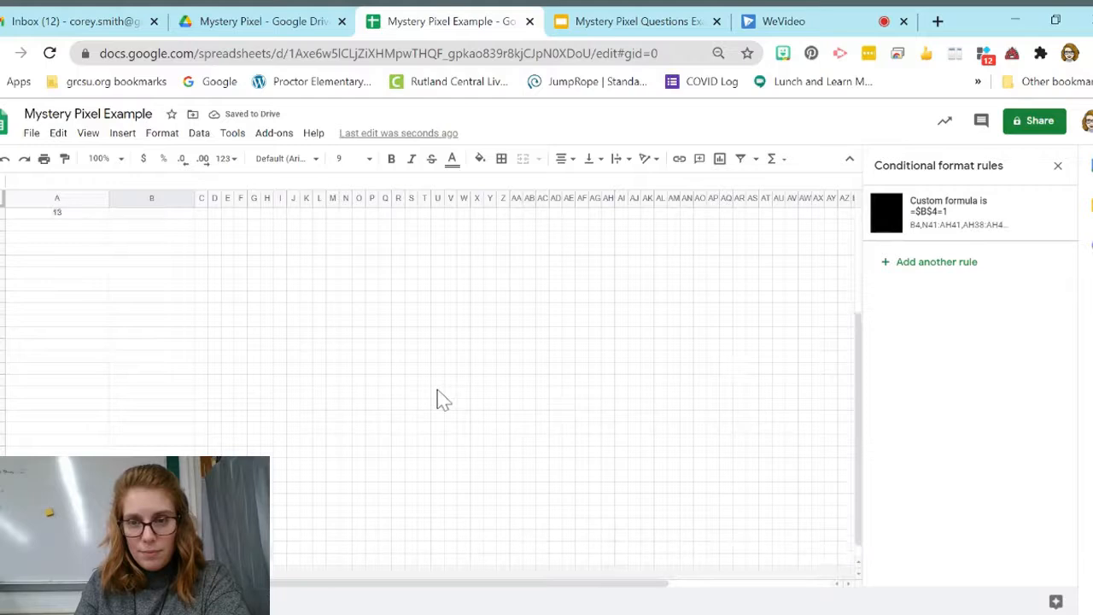
pyautogui.hscroll(2, 441, 400)
pyautogui.hscroll(-2, 440, 400)
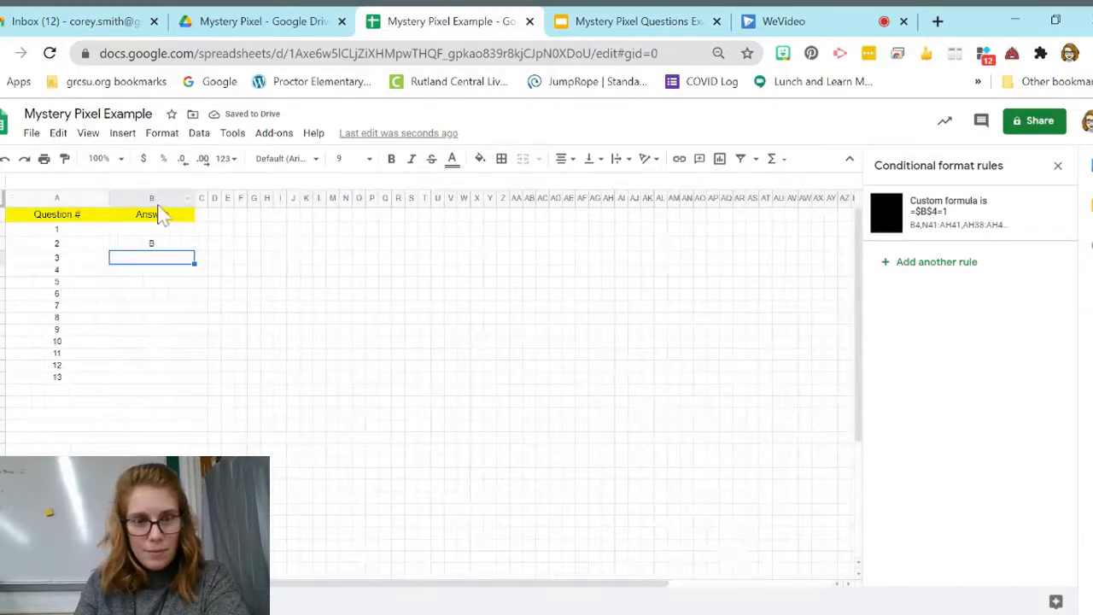
pyautogui.click(163, 247)
pyautogui.scroll(-2, 610, 281)
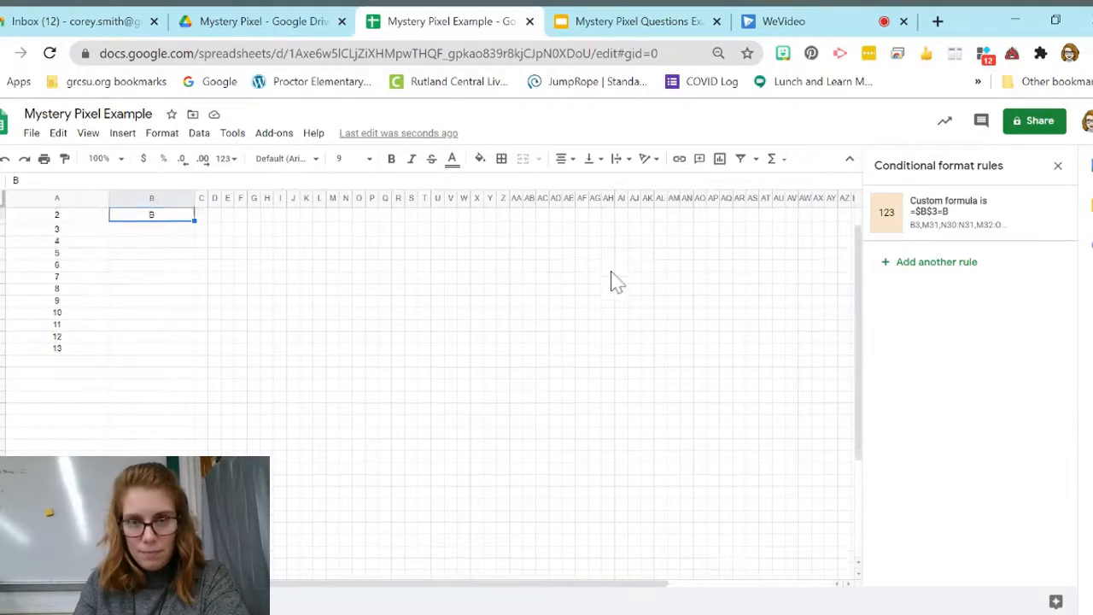
pyautogui.scroll(2, 610, 281)
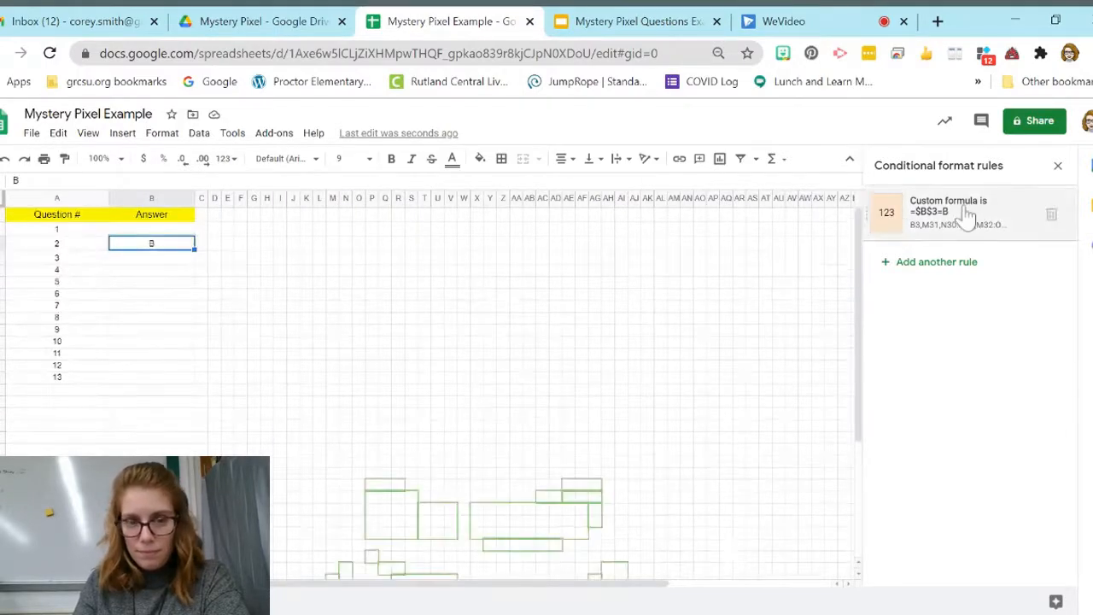
# Step: Correct the custom formula of cell B3's conditional format rule to =$B$3="B"
pyautogui.click(966, 216)
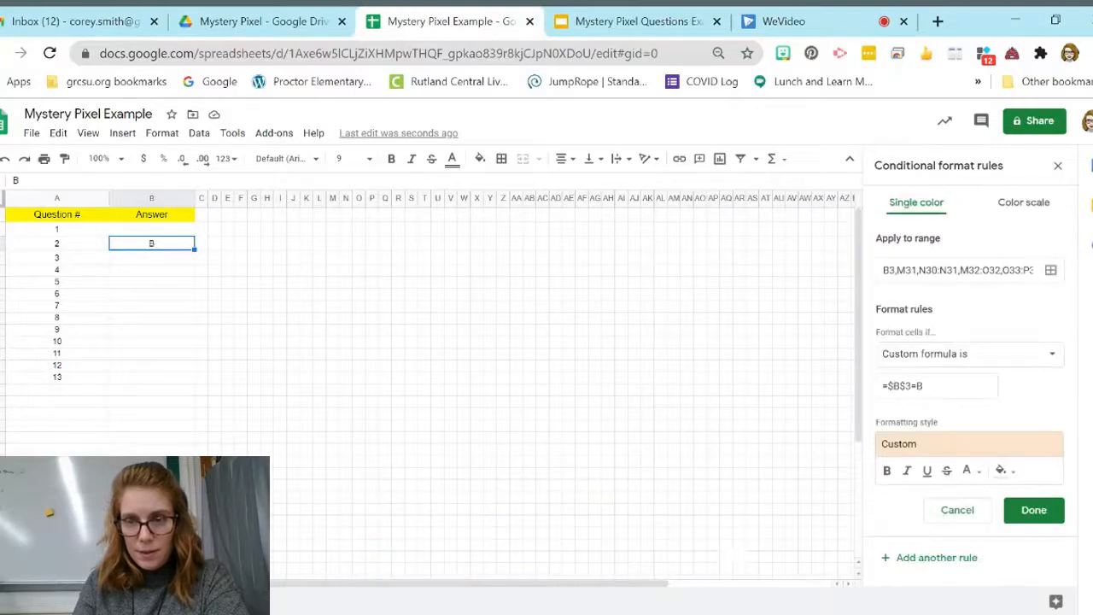
pyautogui.click(949, 386)
pyautogui.press('BackSpace')
pyautogui.write('"B')
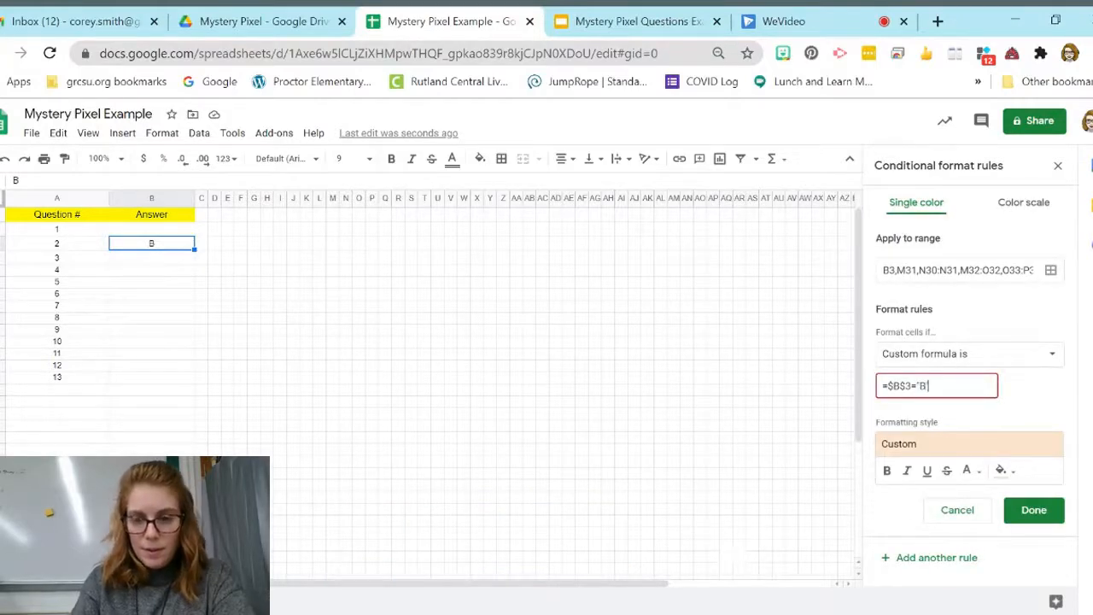
pyautogui.write('"')
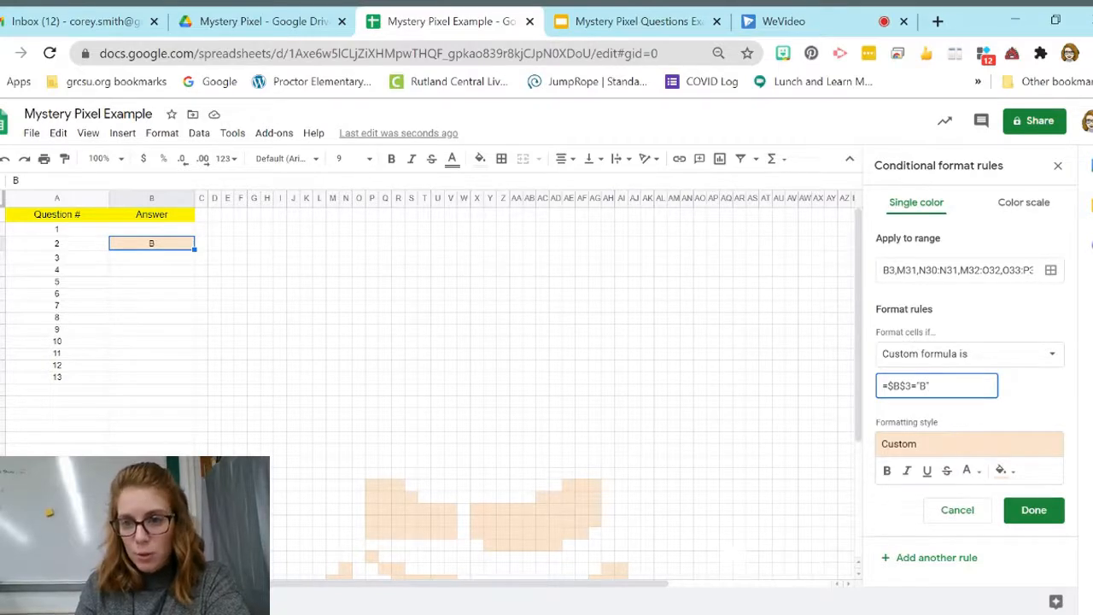
pyautogui.click(1033, 512)
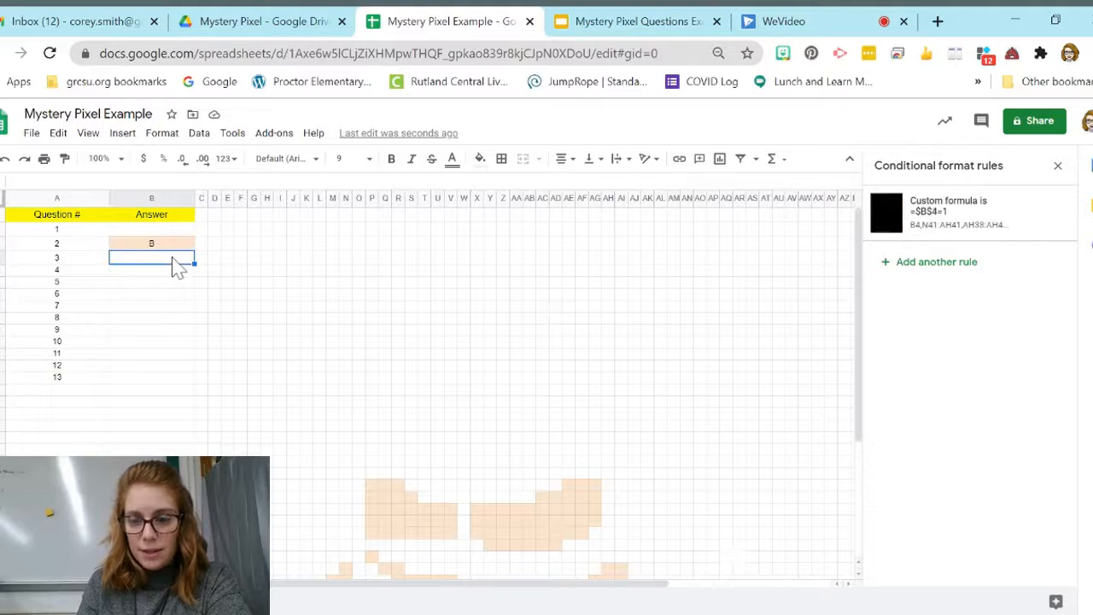
# Step: Clear the question 2 answer, and enter 21 for question 1 and B for question 2
pyautogui.press('Delete')
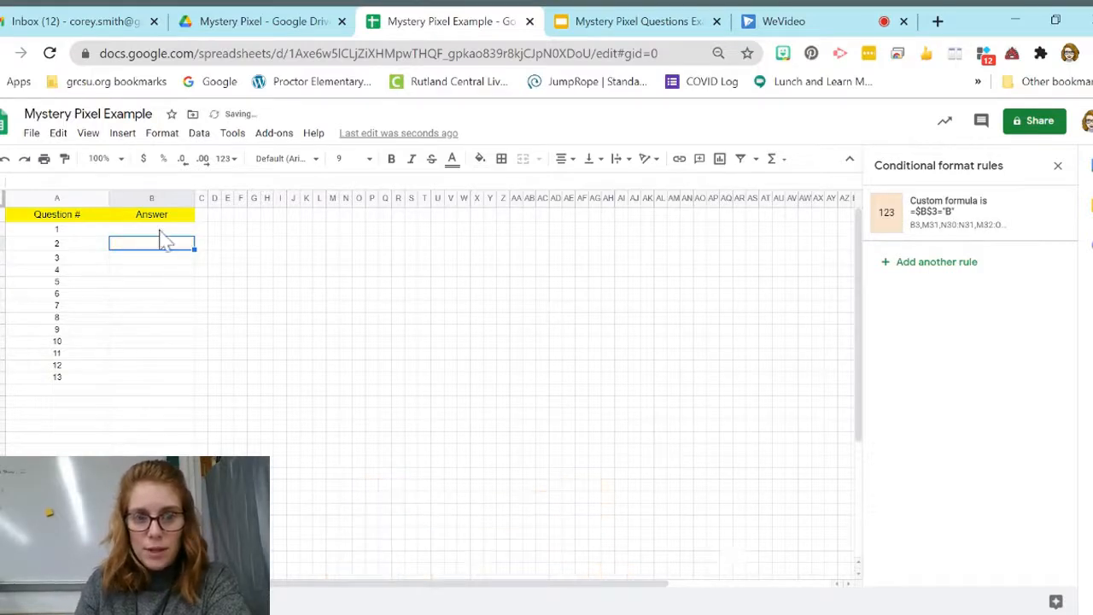
pyautogui.click(162, 231)
pyautogui.write('21')
pyautogui.press('Return')
pyautogui.write('B')
pyautogui.press('Return')
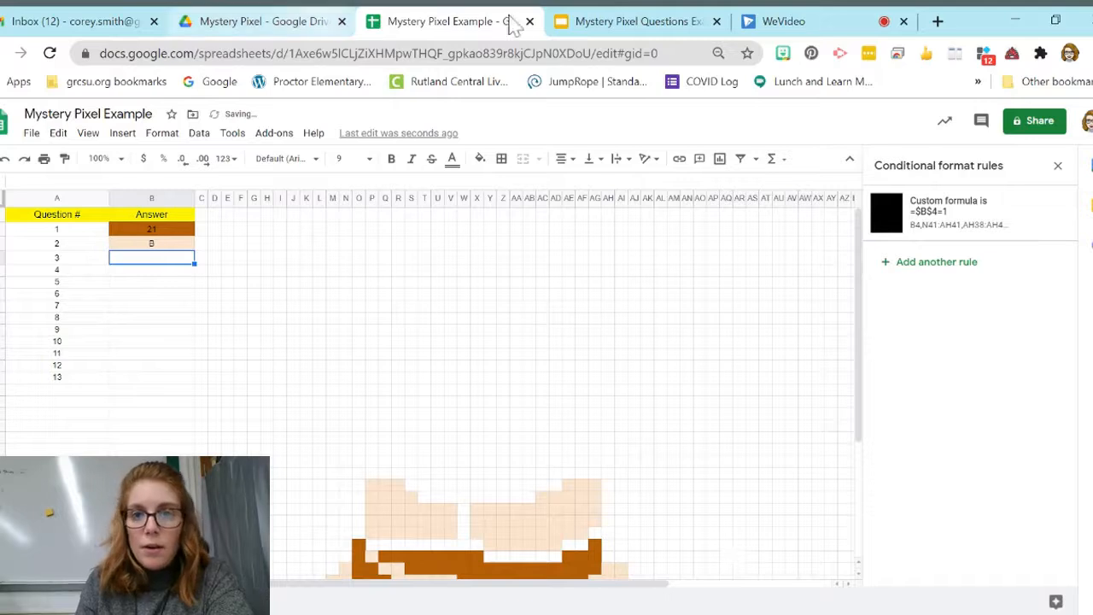
# Step: Read question 3 in the Mystery Pixel Questions Example slides and set the custom formula of cell B4's conditional format rule to =$B$4=verb
pyautogui.click(605, 25)
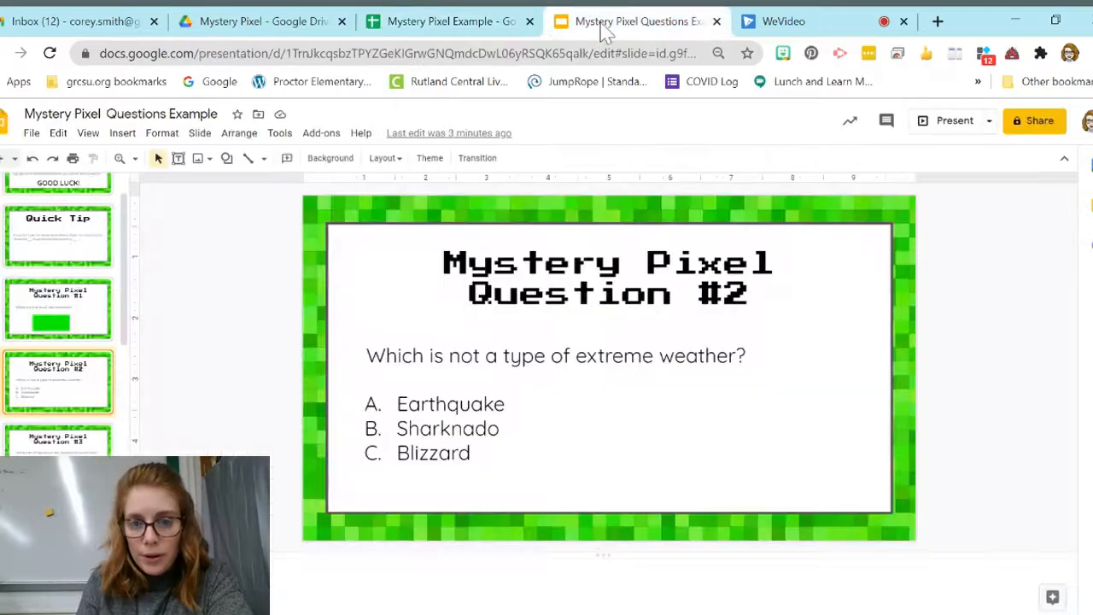
pyautogui.click(63, 444)
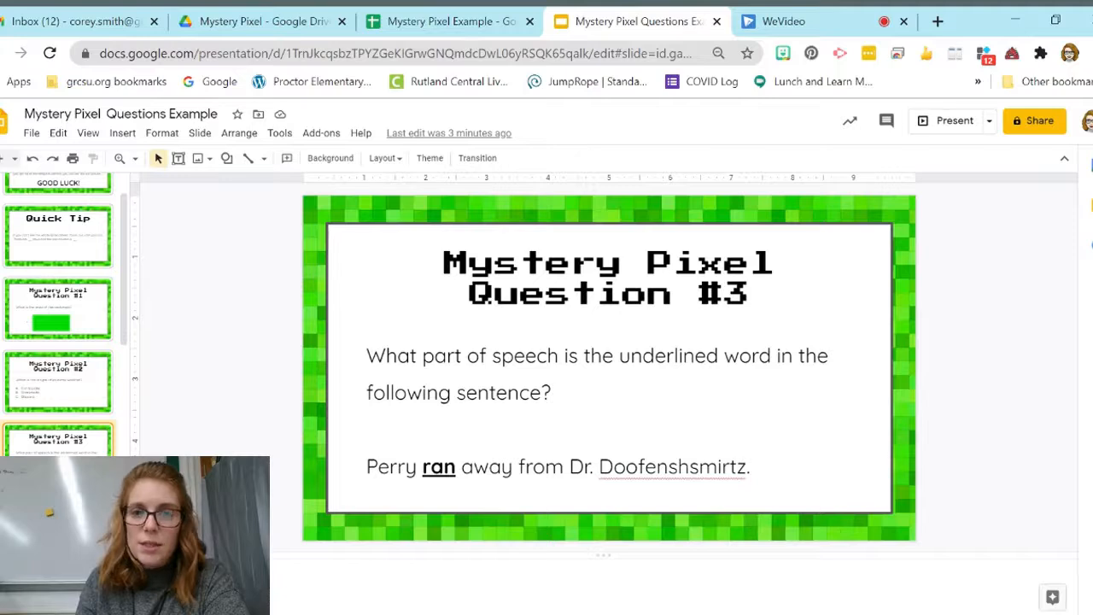
pyautogui.click(446, 24)
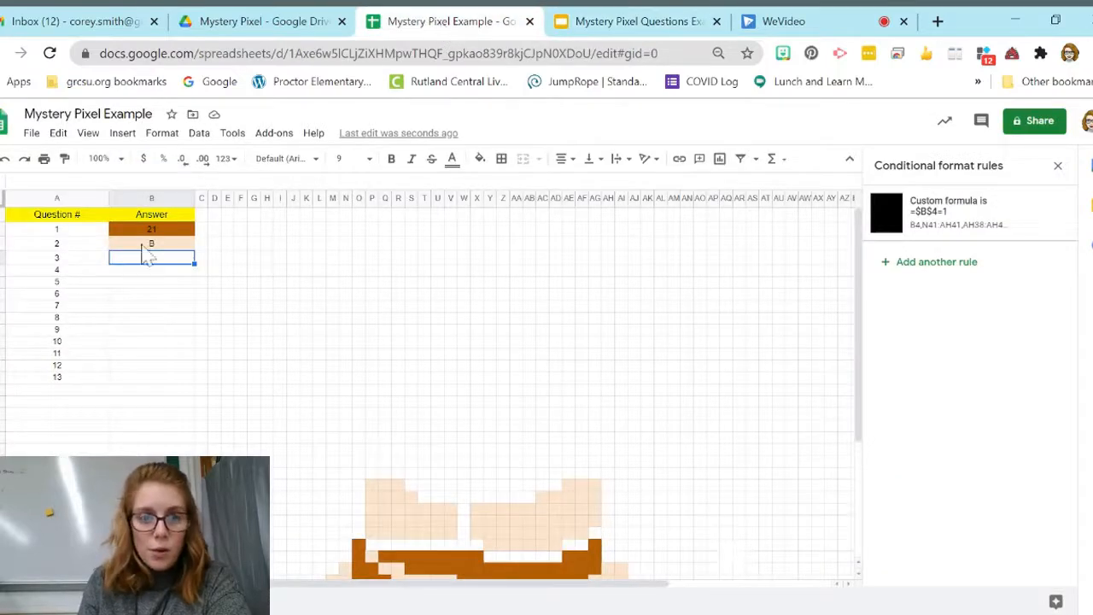
pyautogui.click(992, 243)
pyautogui.click(982, 385)
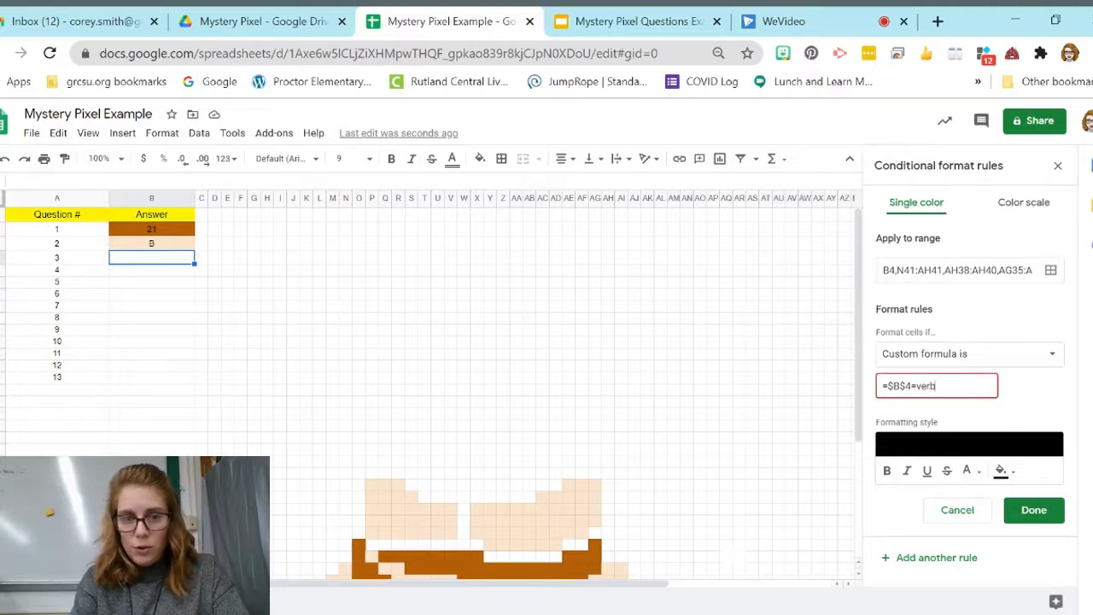
pyautogui.click(1045, 516)
# Step: Enter verb as the question 3 answer
pyautogui.write('verb')
pyautogui.press('Return')
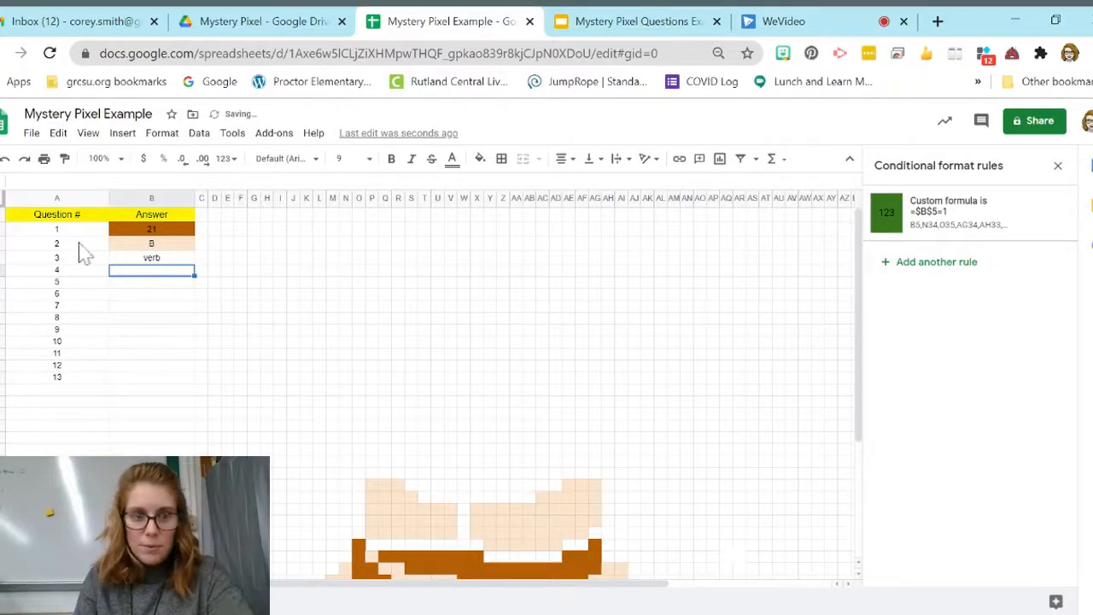
# Step: Correct the custom formula of cell B4's conditional format rule to =$B$4="verb" and check the pixel grid
pyautogui.click(125, 257)
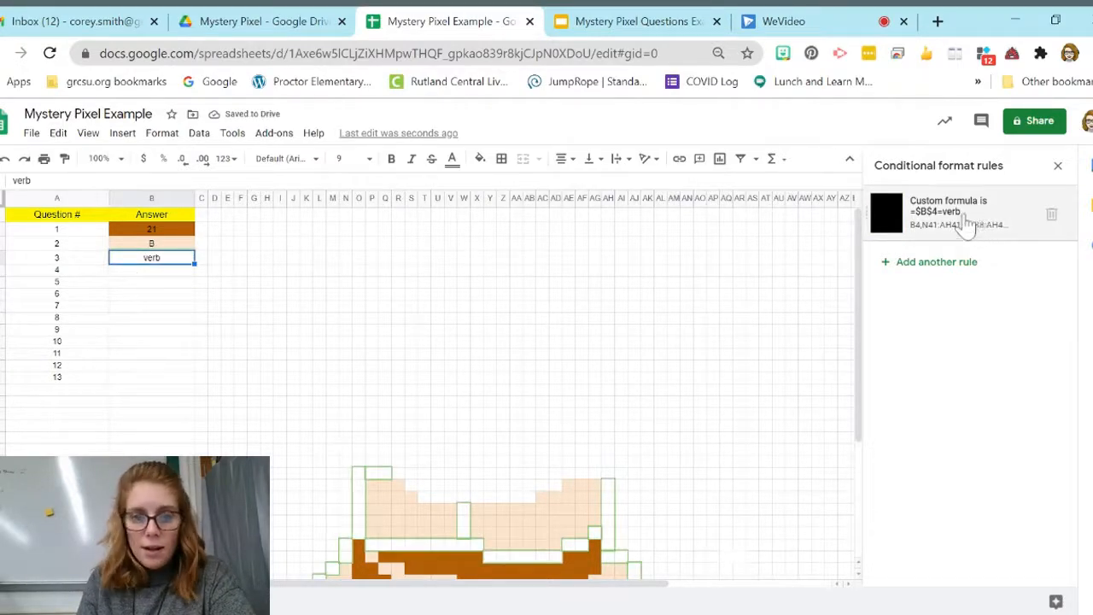
pyautogui.scroll(-4, 669, 434)
pyautogui.scroll(3, 668, 434)
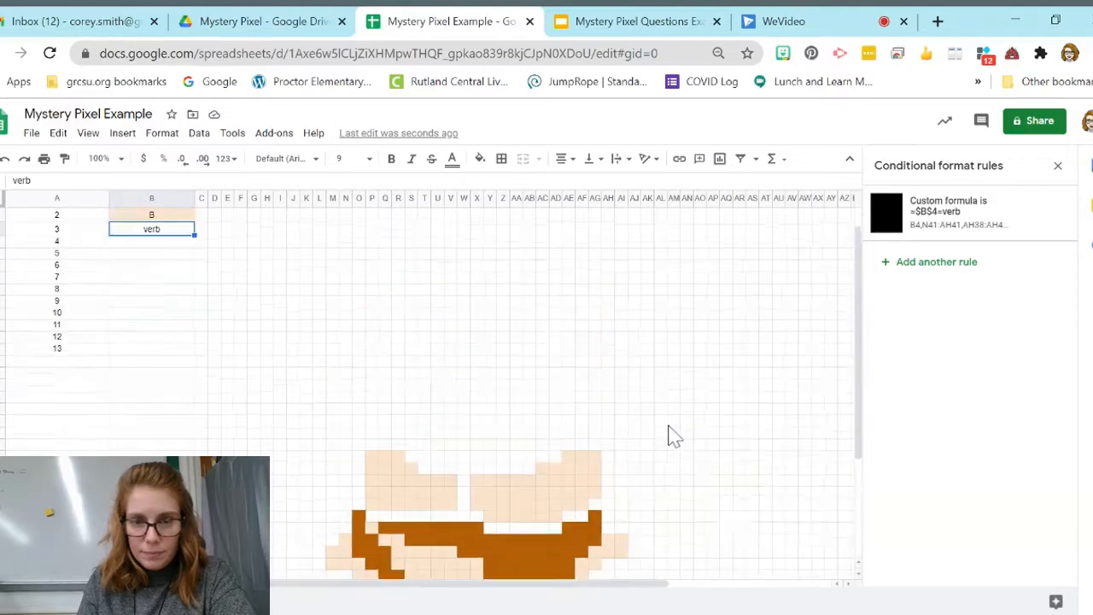
pyautogui.click(944, 222)
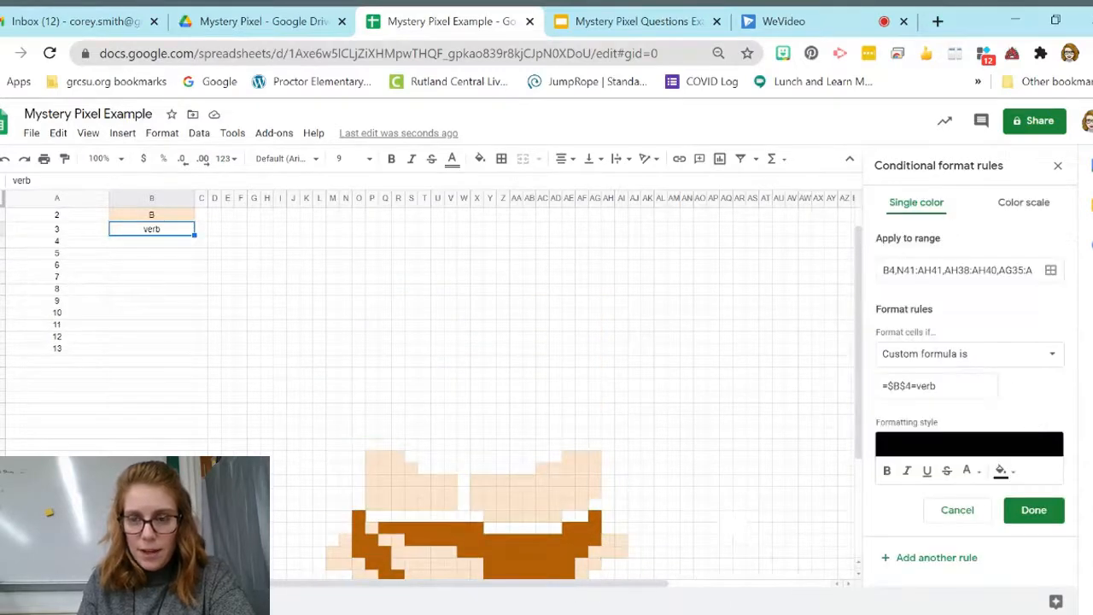
pyautogui.click(937, 386)
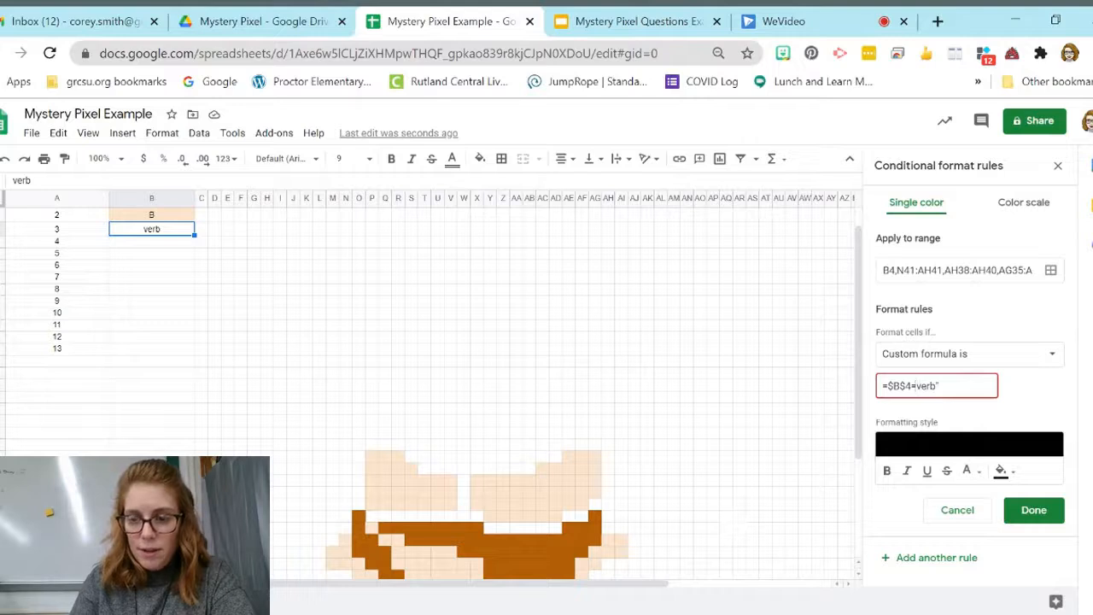
pyautogui.write('"')
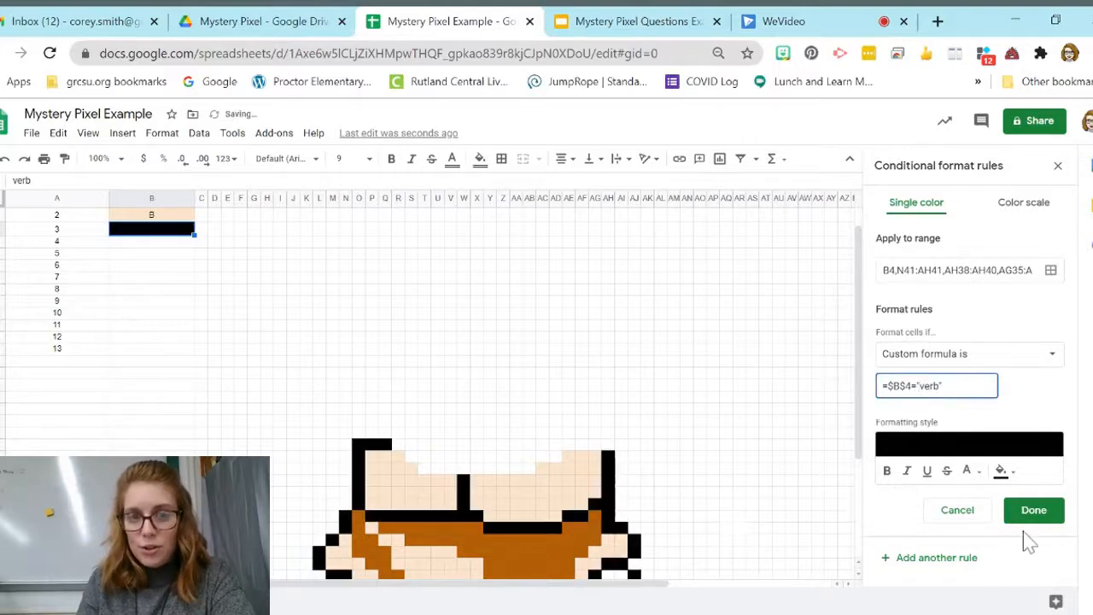
pyautogui.click(1034, 513)
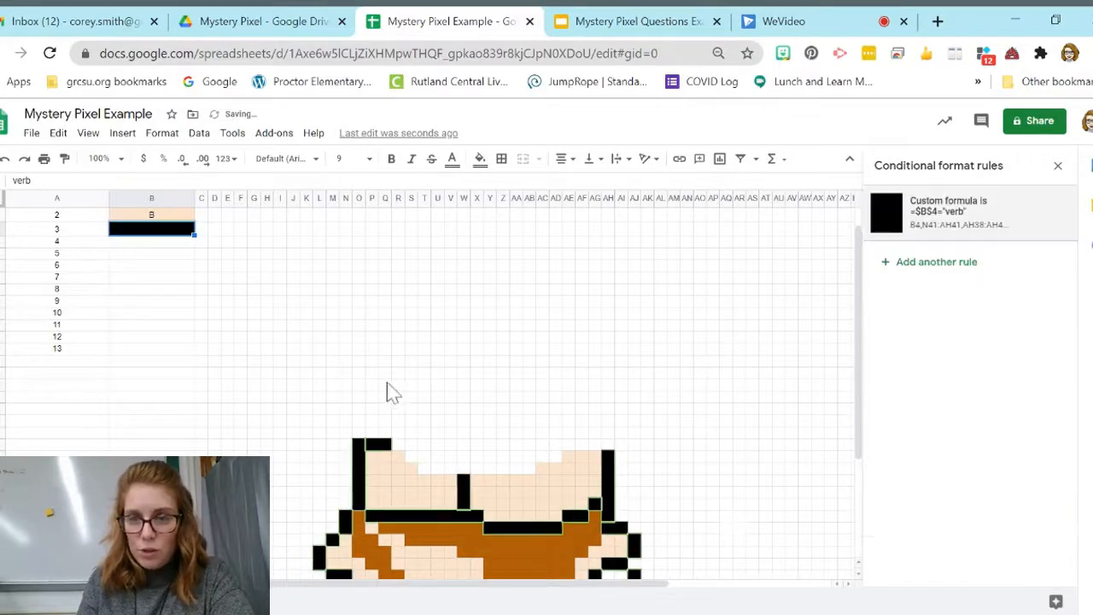
pyautogui.scroll(1, 386, 380)
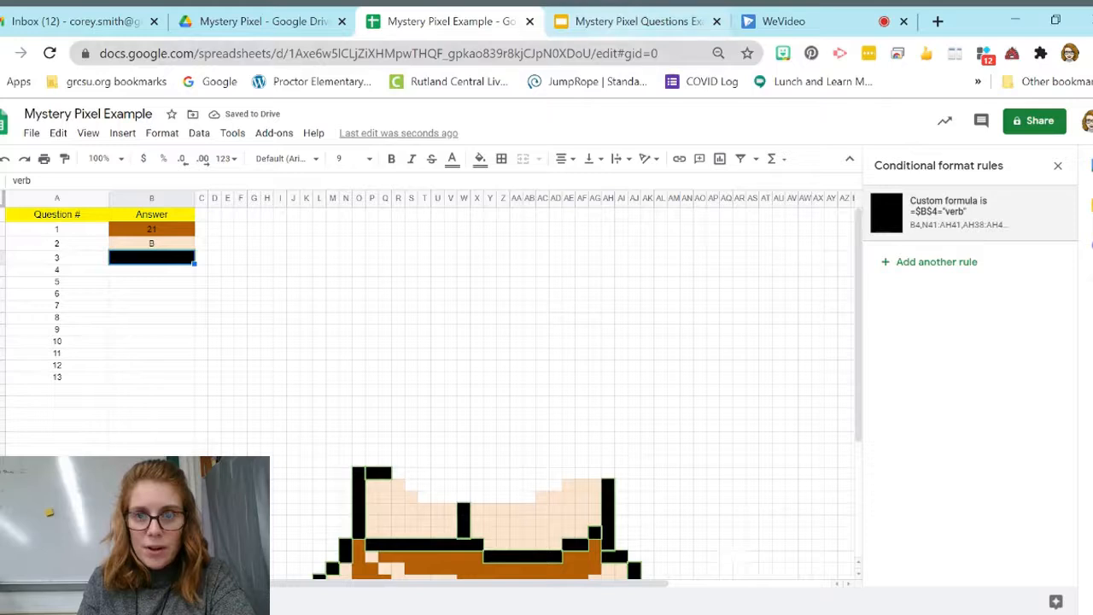
# Step: Read the remaining question slides and complete the format rules and answers for questions 4 to 13, entering 12 for question 13
pyautogui.click(639, 21)
pyautogui.press('Down')
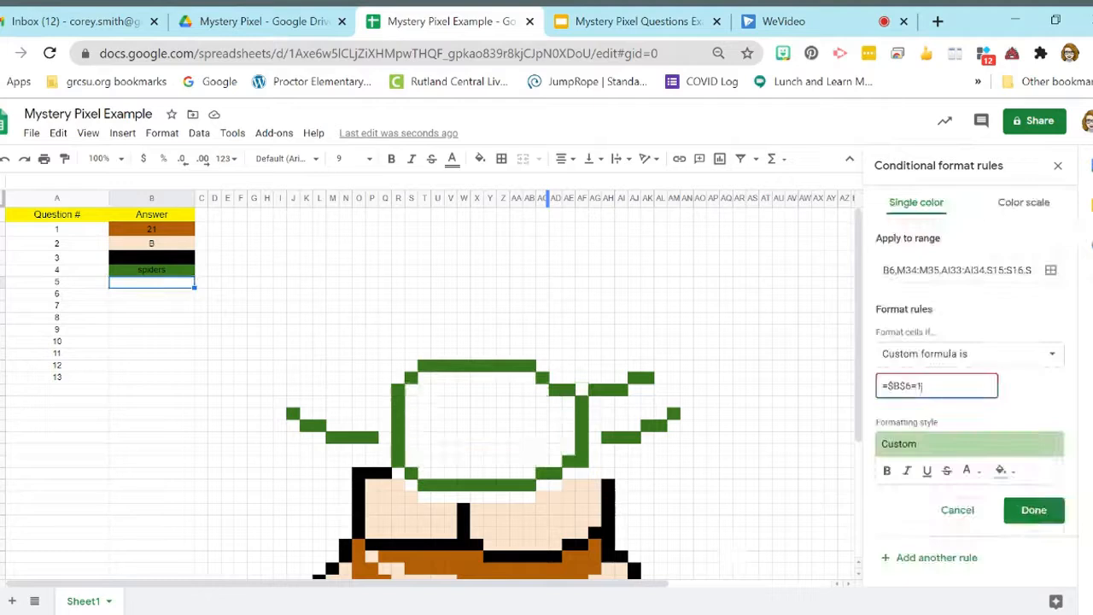
pyautogui.write('1')
pyautogui.click(1033, 510)
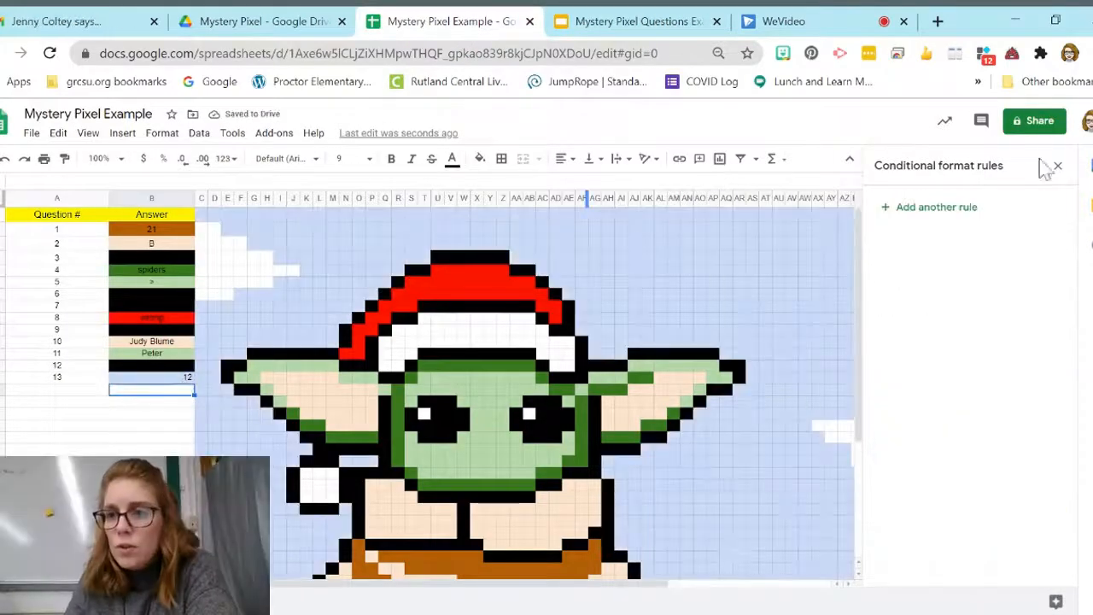
pyautogui.click(1057, 167)
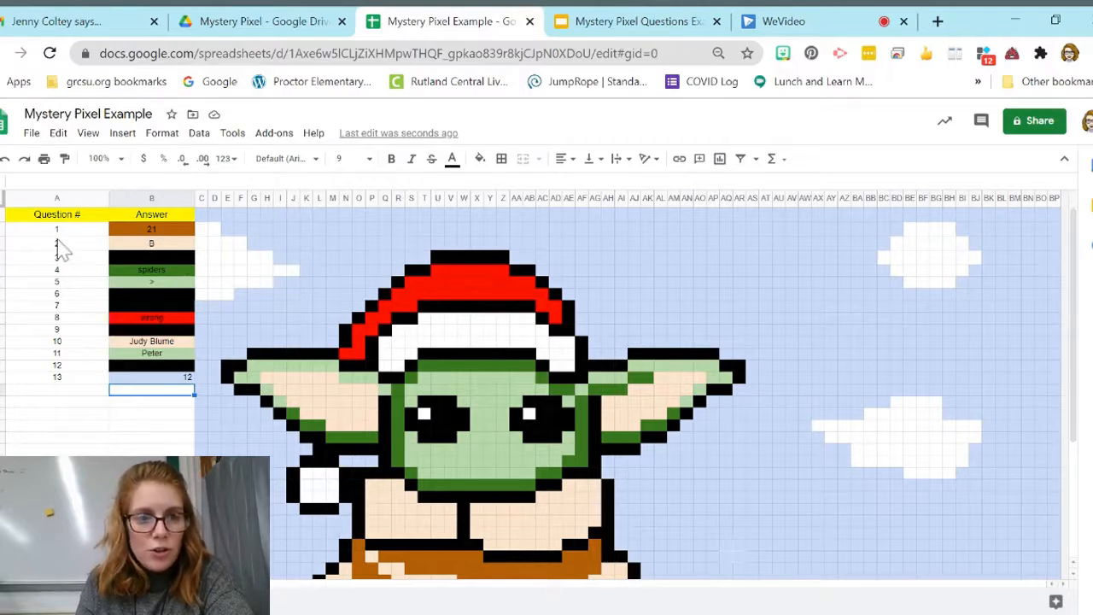
# Step: Inspect the custom formula and range of the conditional format rule on the question 2 answer cell
pyautogui.click(151, 245)
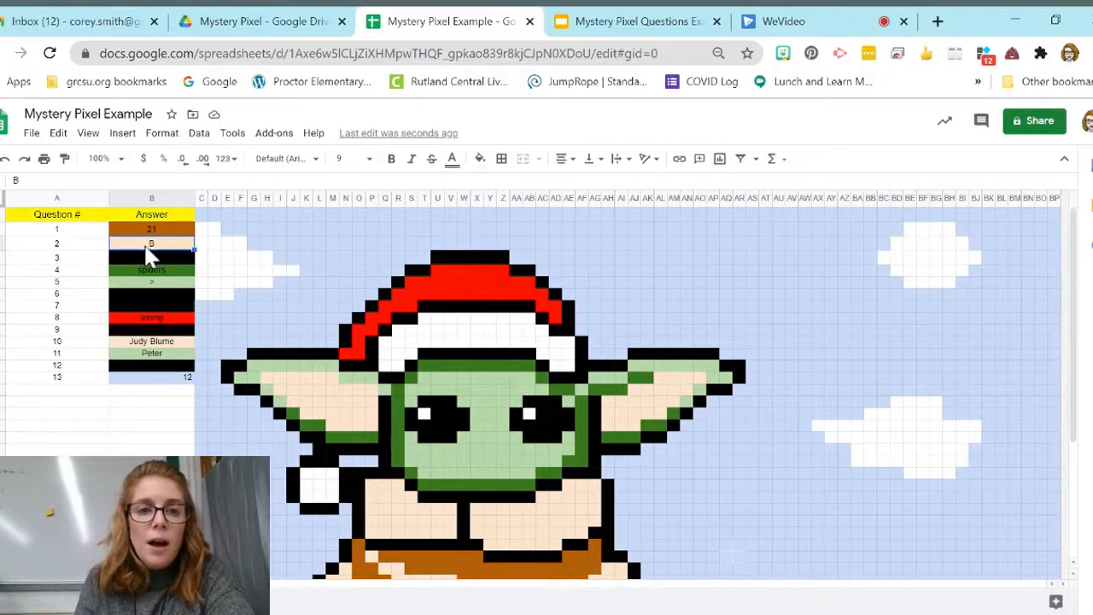
pyautogui.rightClick(151, 254)
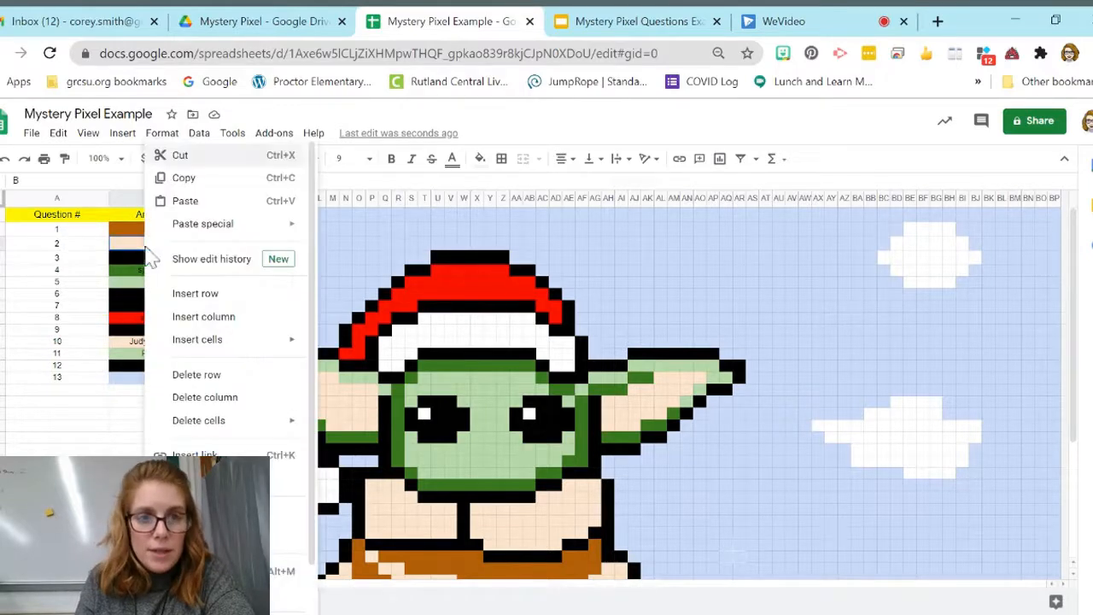
pyautogui.click(164, 134)
pyautogui.click(205, 473)
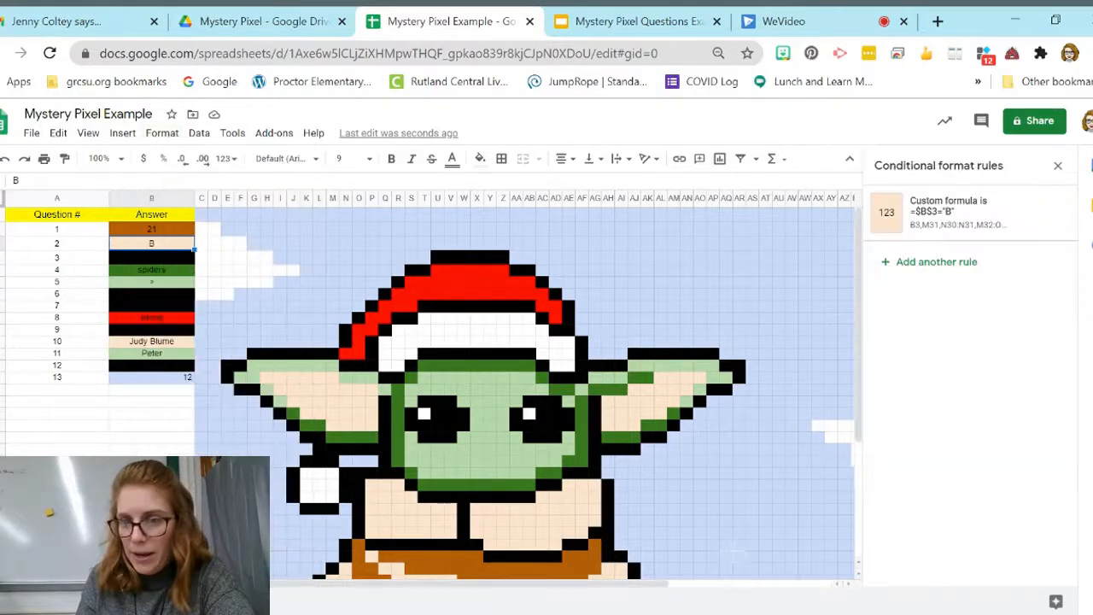
pyautogui.click(940, 223)
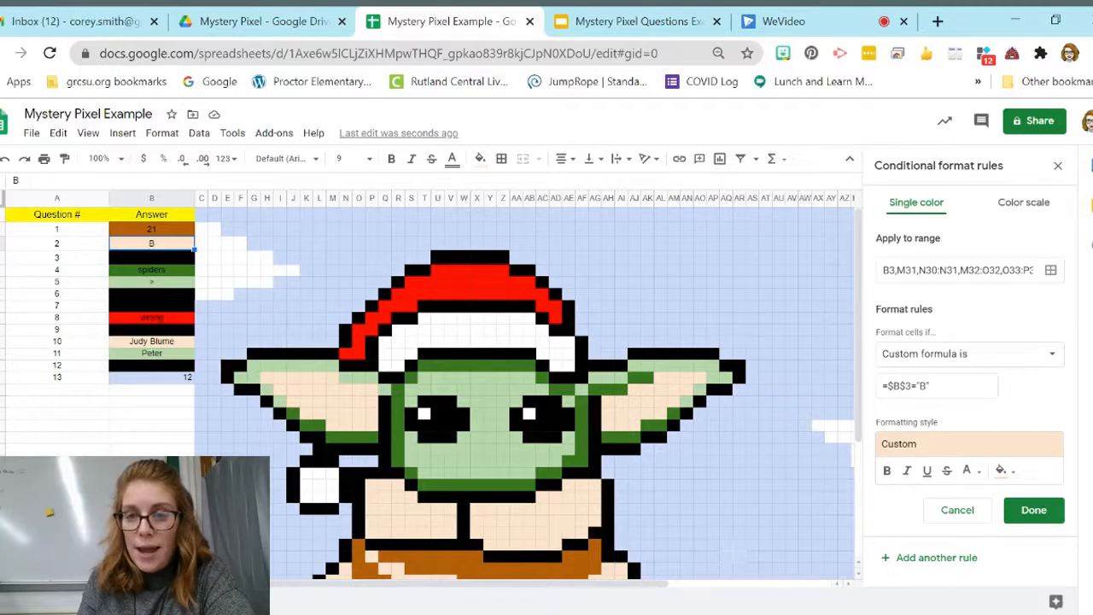
pyautogui.click(1035, 511)
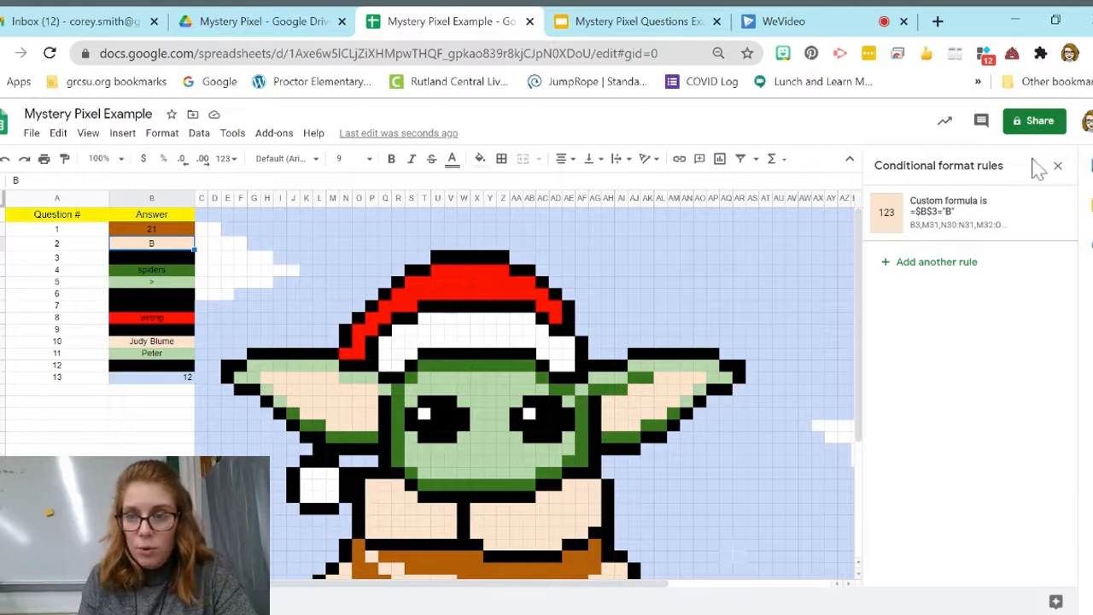
pyautogui.click(1057, 165)
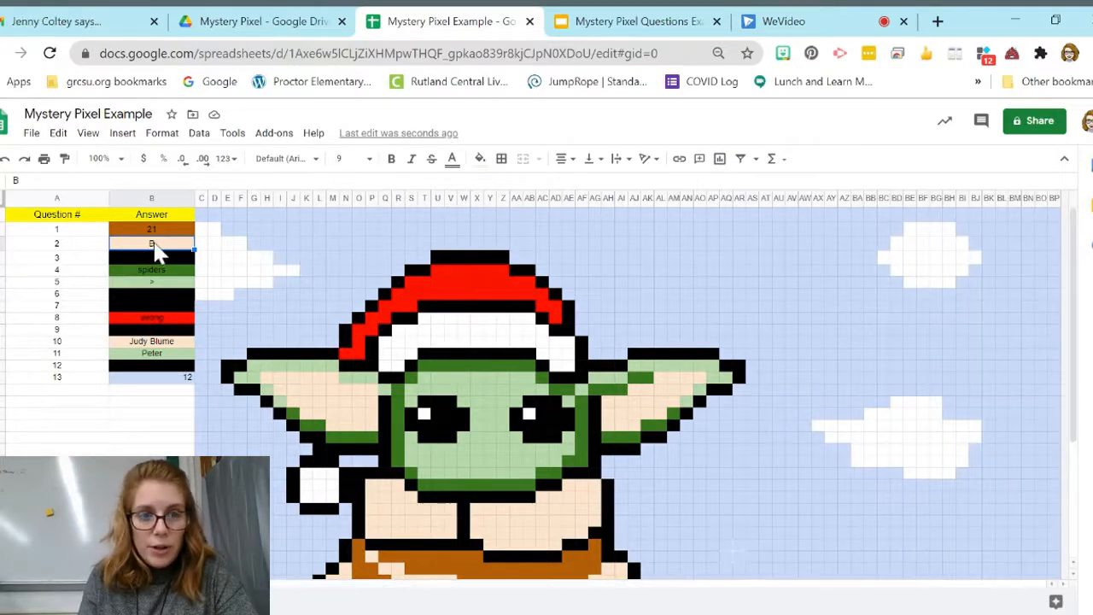
# Step: Clear the question 2 answer and enter a lowercase b instead
pyautogui.press('Delete')
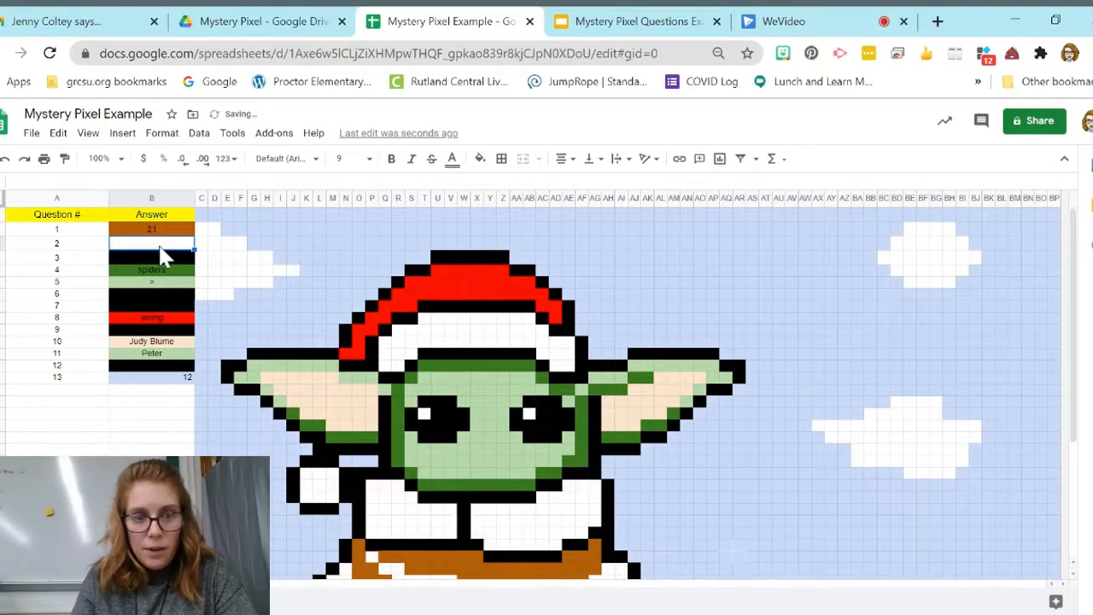
pyautogui.write('b')
pyautogui.press('Return')
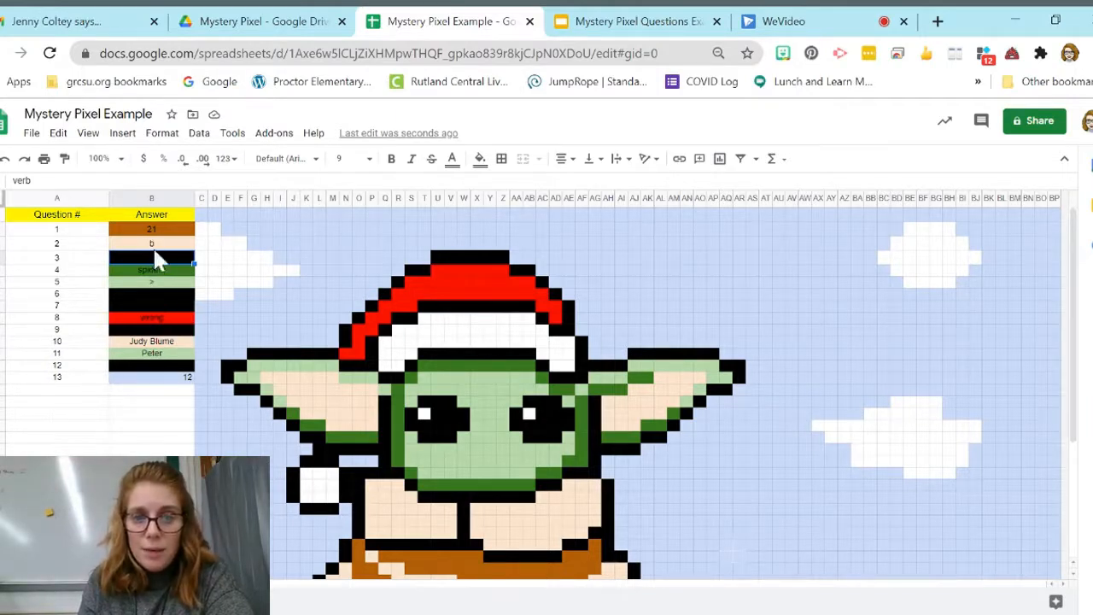
pyautogui.click(164, 395)
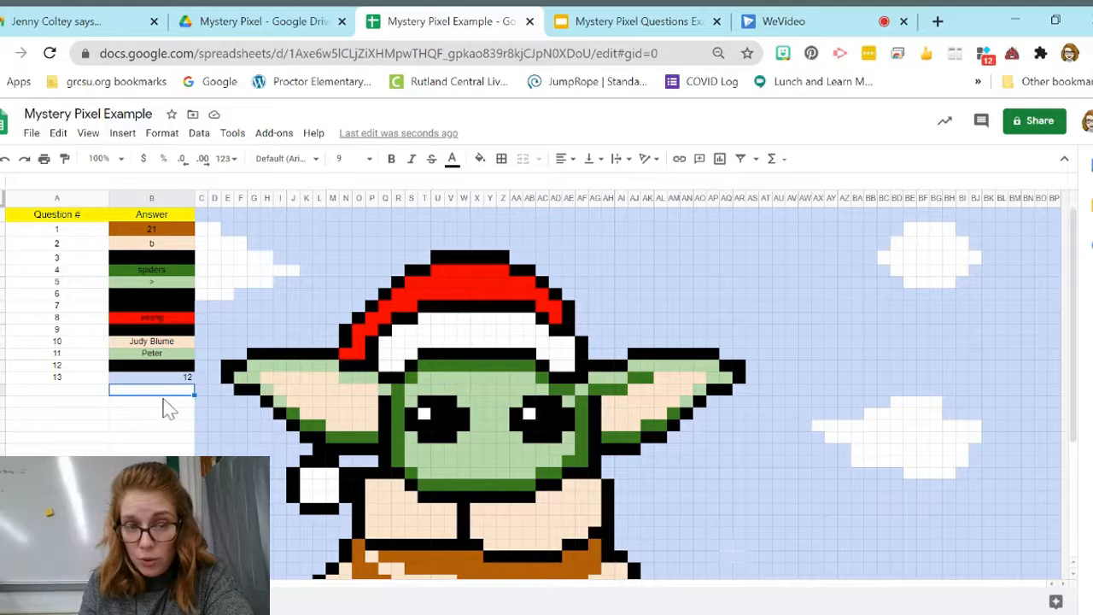
# Step: Remove cell B2 from the range of the question 1 conditional format rule so the answer cell is no longer coloured
pyautogui.click(168, 232)
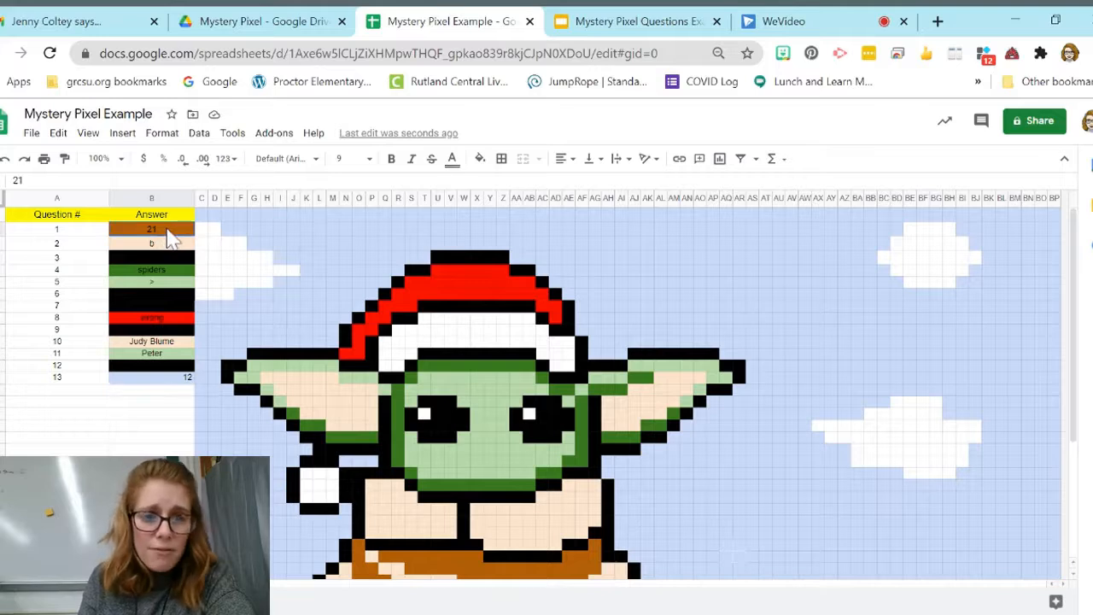
pyautogui.click(167, 135)
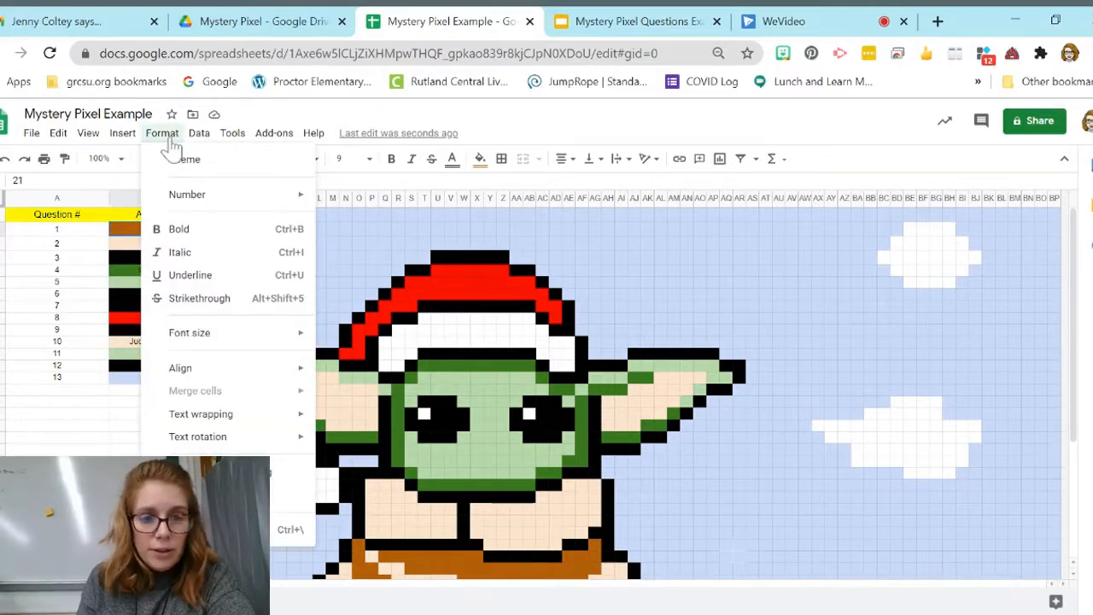
pyautogui.click(272, 479)
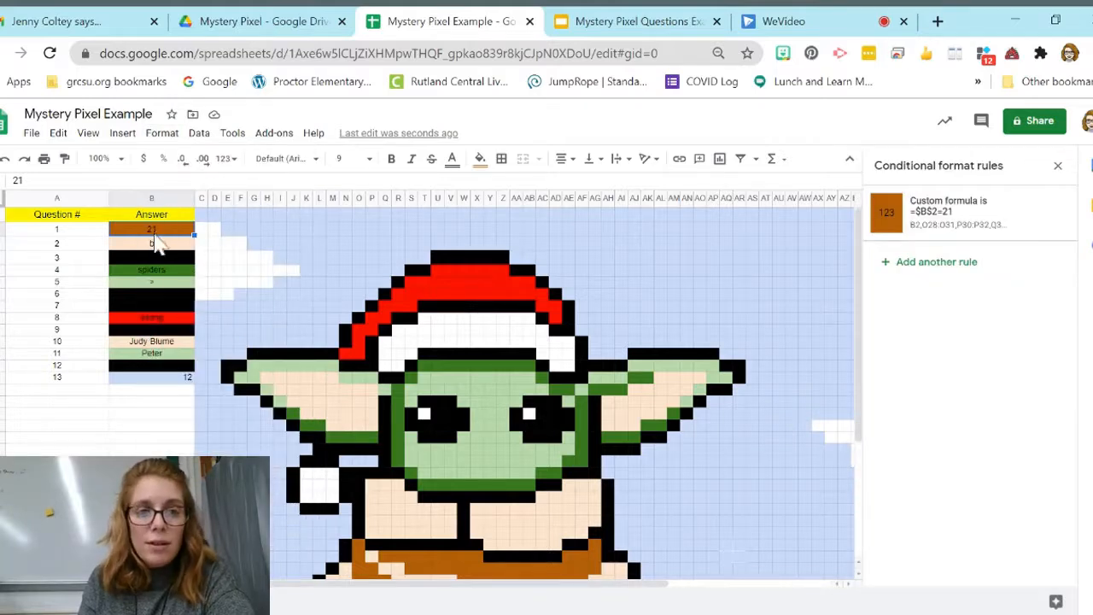
pyautogui.click(915, 238)
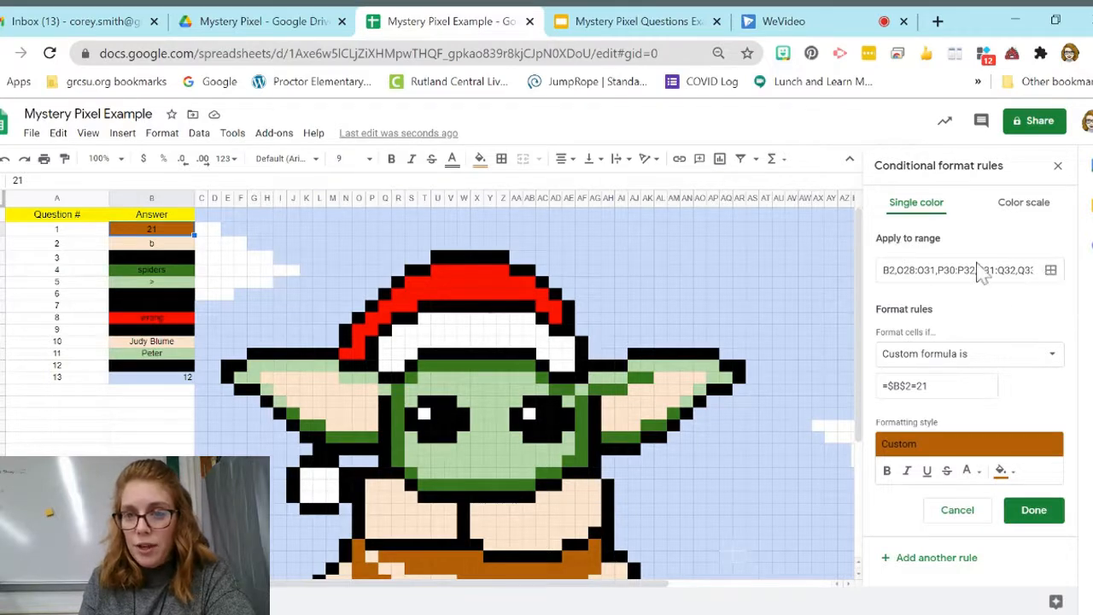
pyautogui.click(1051, 273)
pyautogui.scroll(10, 551, 299)
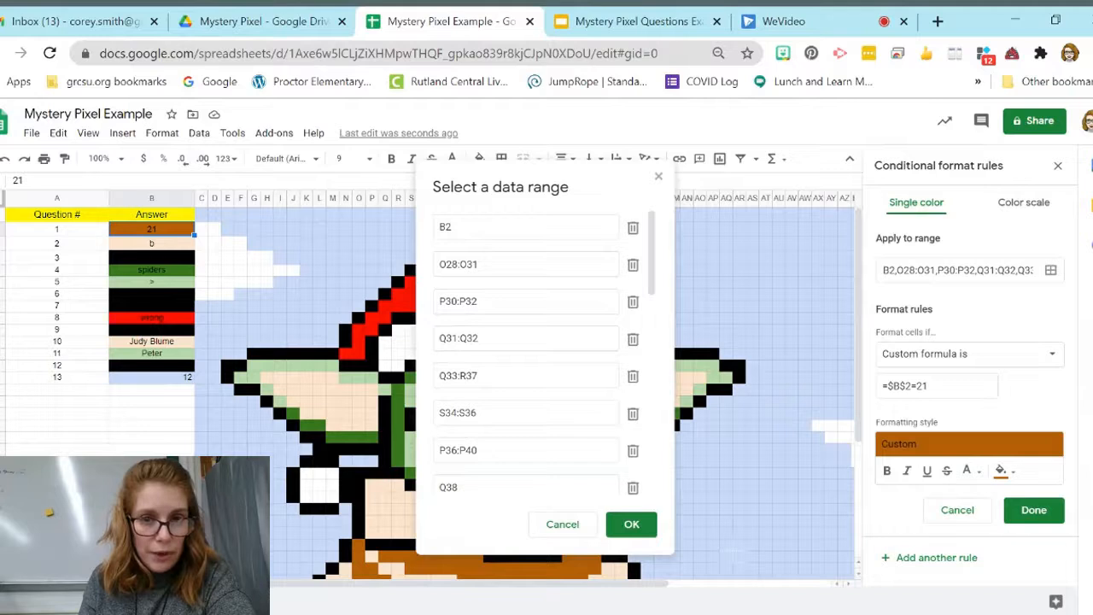
pyautogui.click(633, 228)
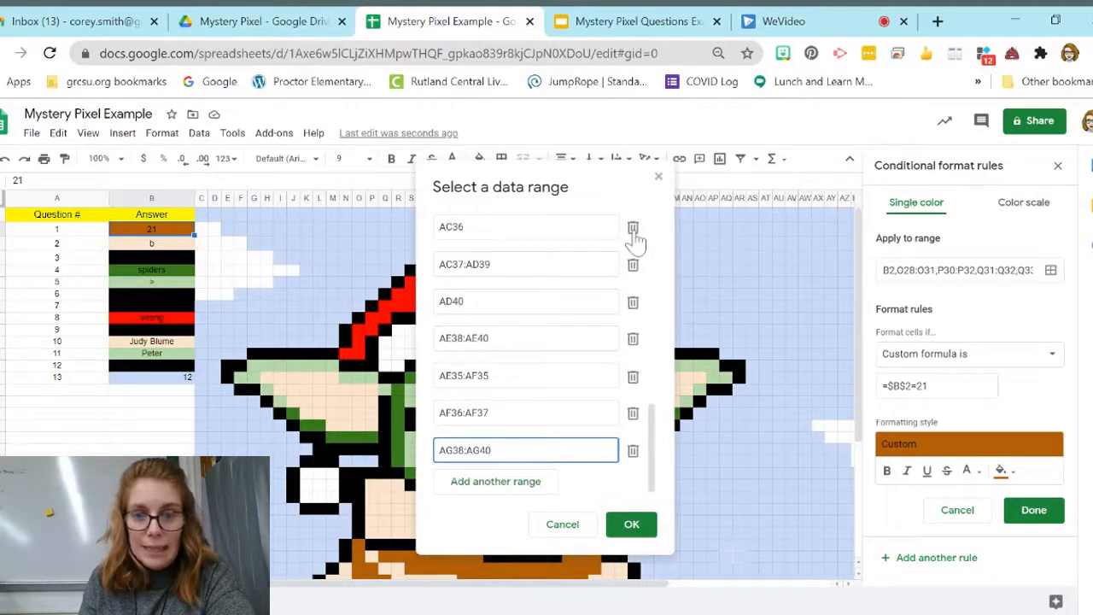
pyautogui.click(632, 523)
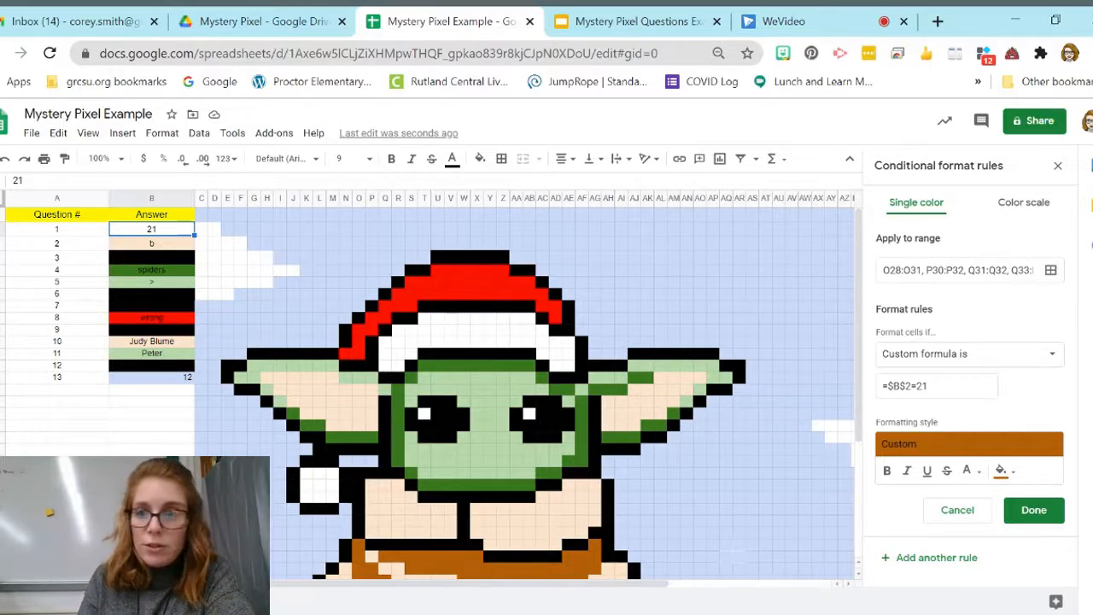
pyautogui.click(1033, 509)
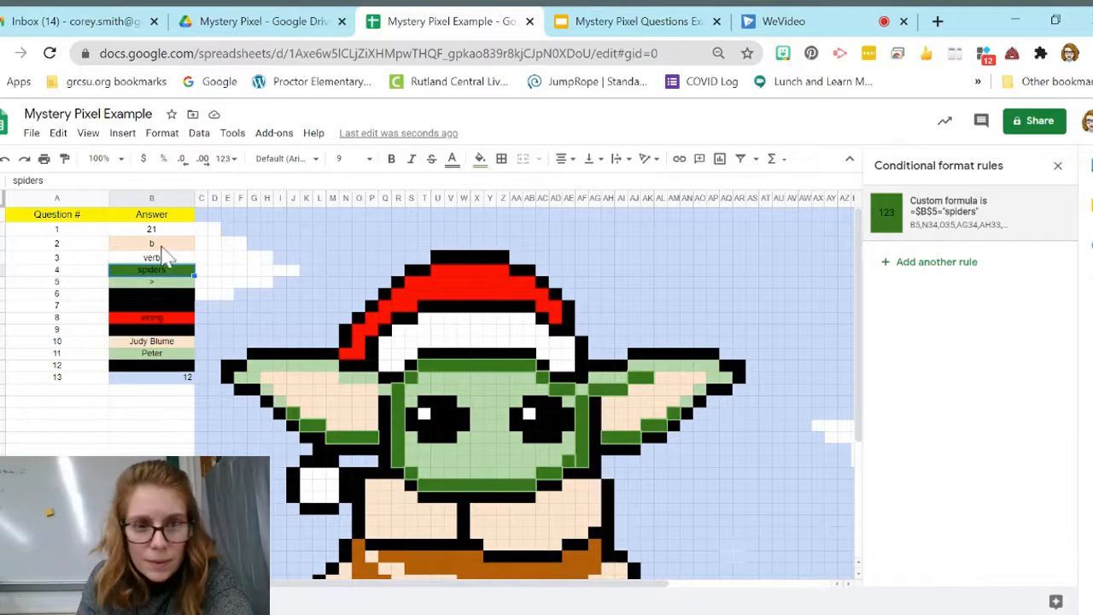
# Step: Remove cell B3 from the range of the question 2 conditional format rule
pyautogui.click(161, 245)
pyautogui.click(927, 223)
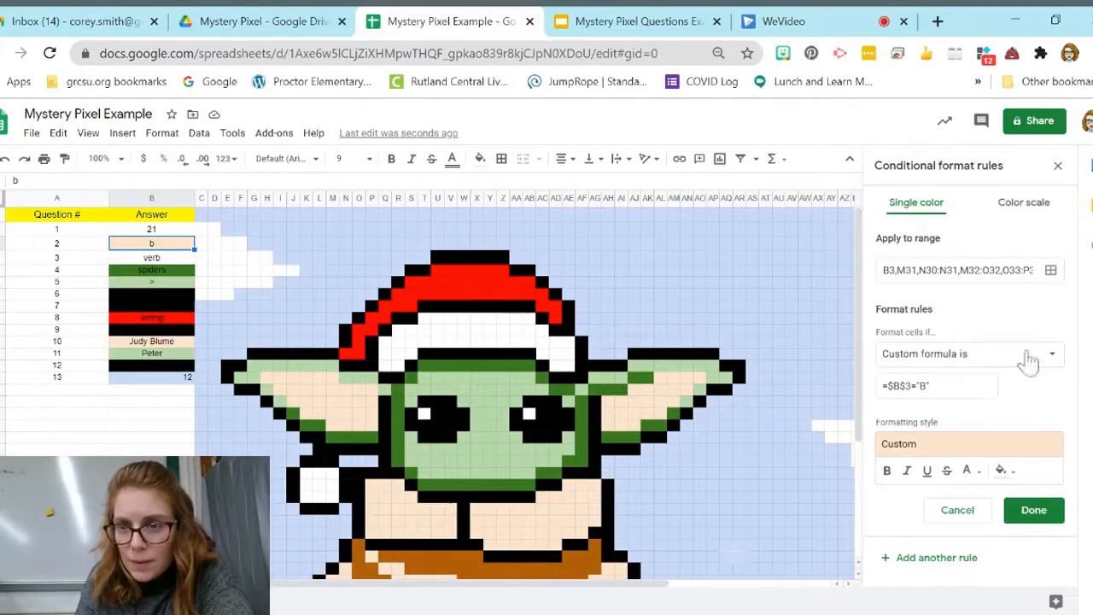
pyautogui.click(1050, 270)
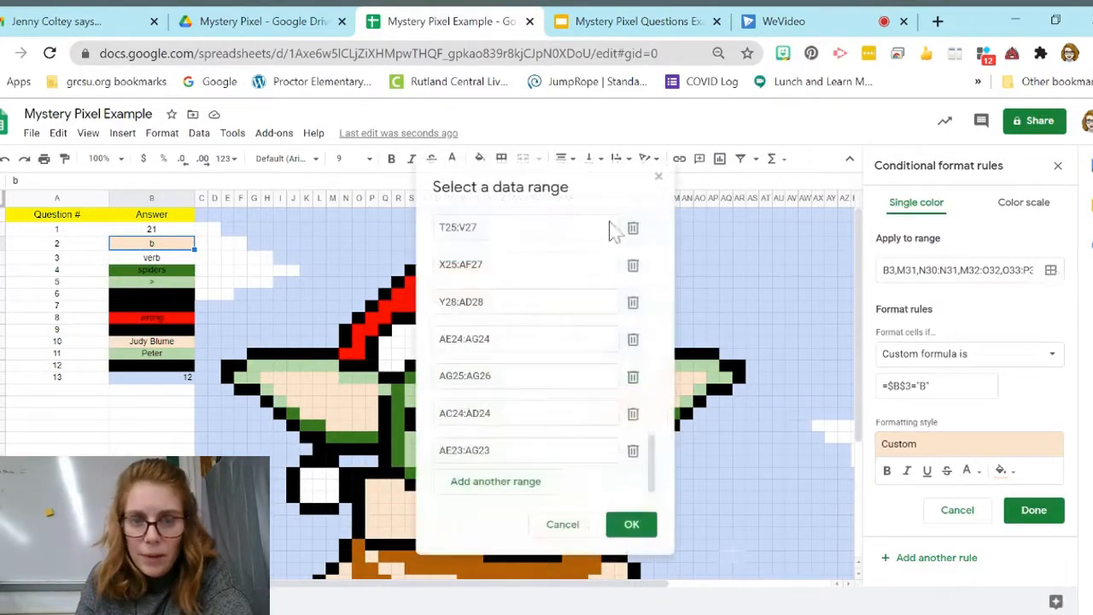
pyautogui.scroll(10, 574, 293)
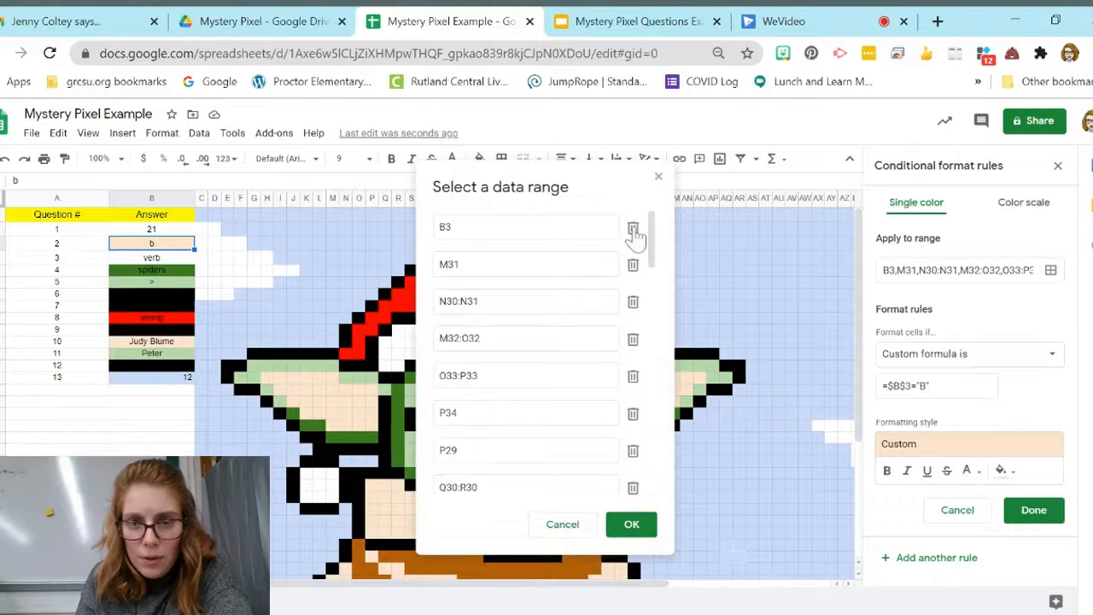
pyautogui.scroll(-10, 632, 235)
pyautogui.click(625, 523)
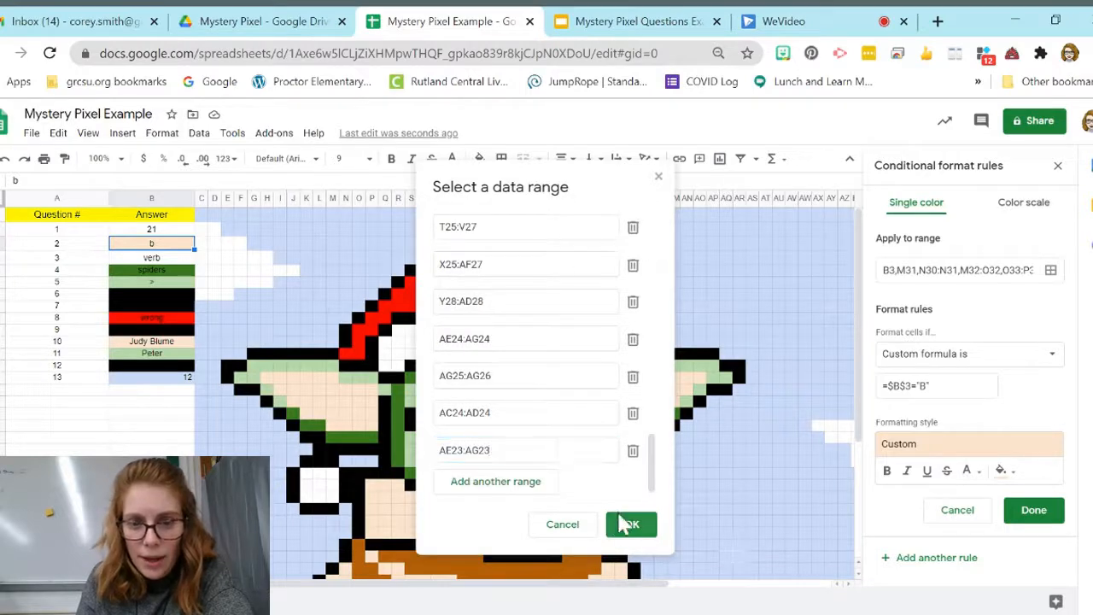
pyautogui.click(1035, 511)
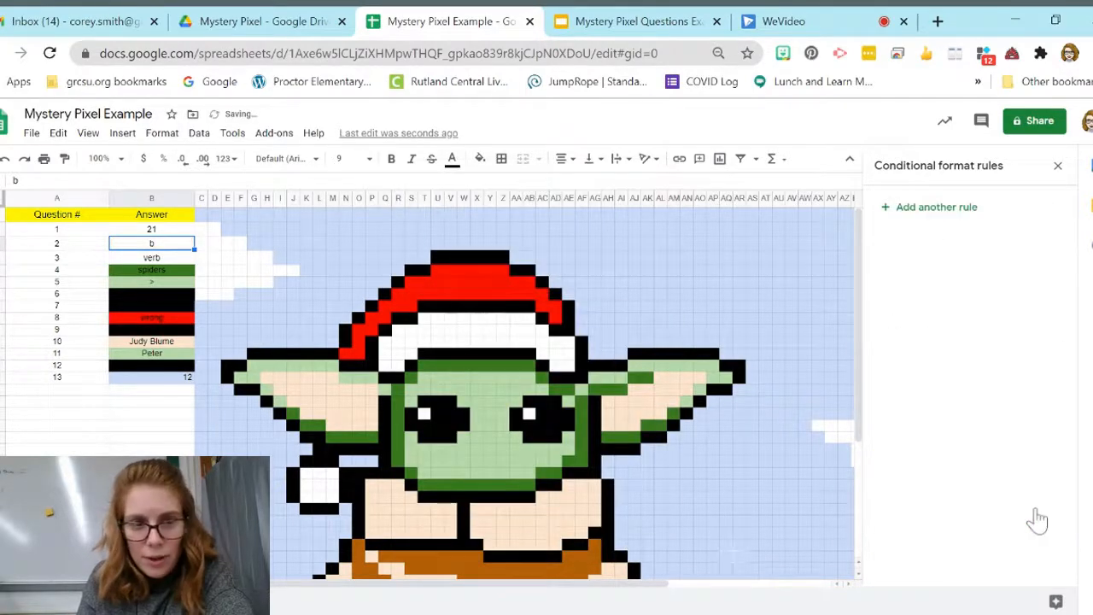
# Step: Remove cell B5 from the range of the question 4 conditional format rule so the spiders answer loses its green fill
pyautogui.click(144, 272)
pyautogui.click(954, 209)
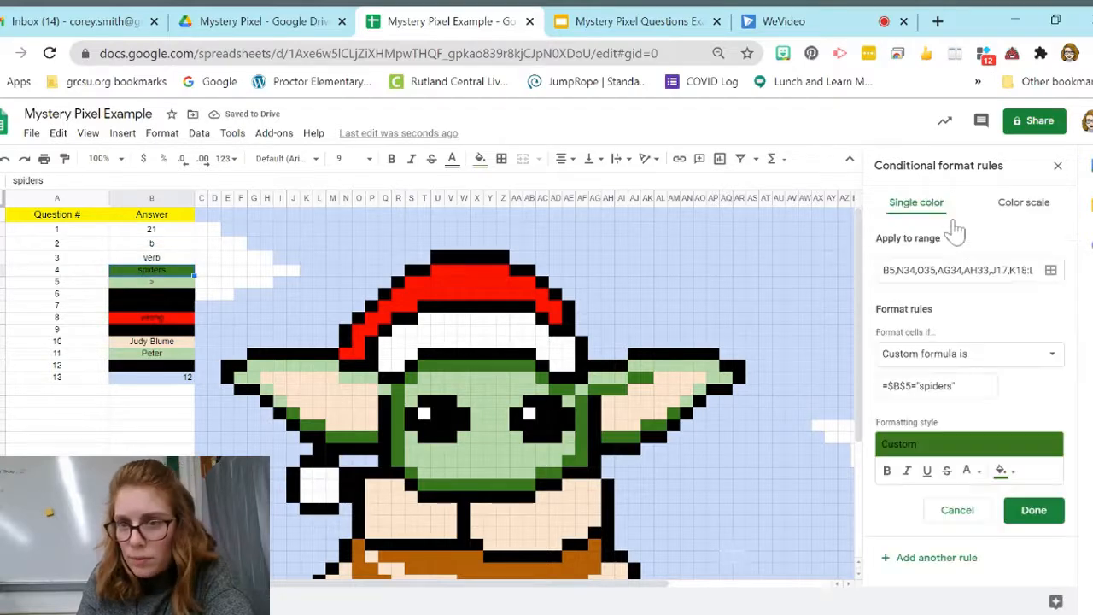
pyautogui.click(1051, 271)
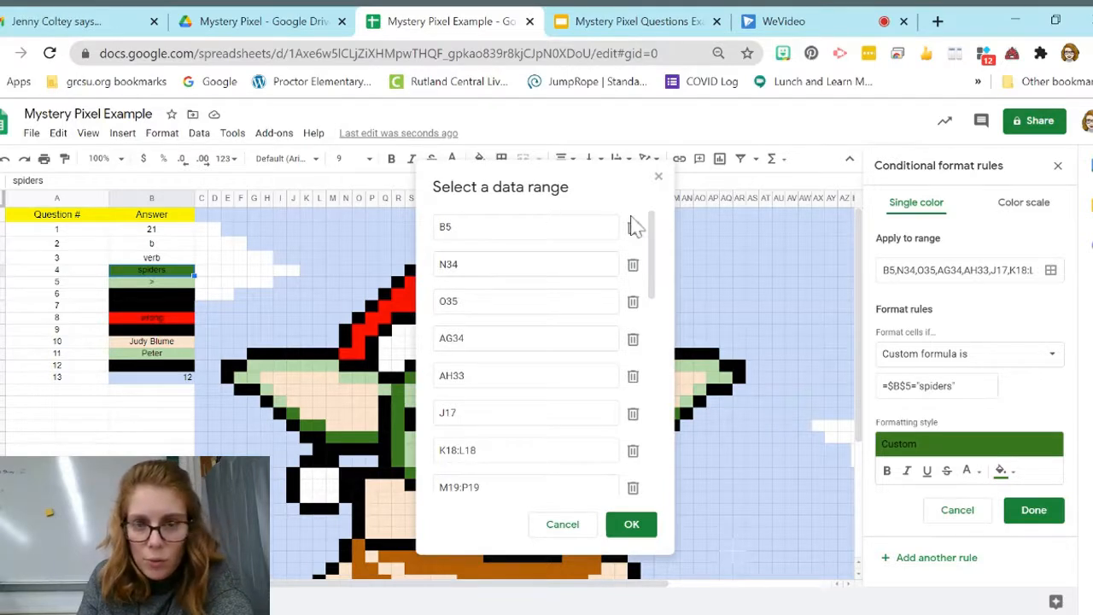
pyautogui.scroll(-5, 632, 224)
pyautogui.click(632, 525)
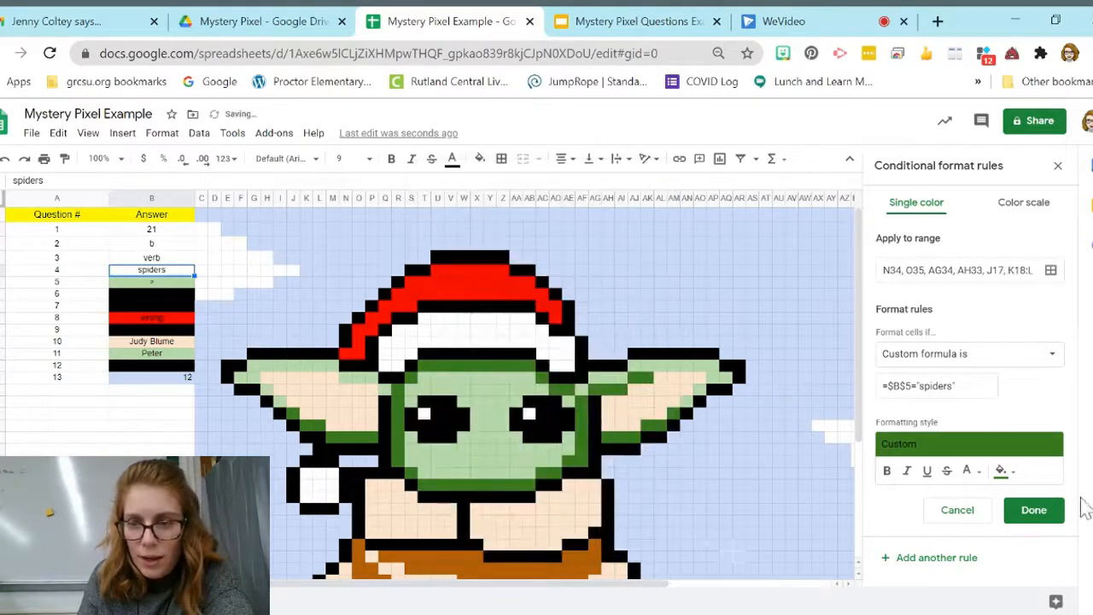
pyautogui.click(1031, 510)
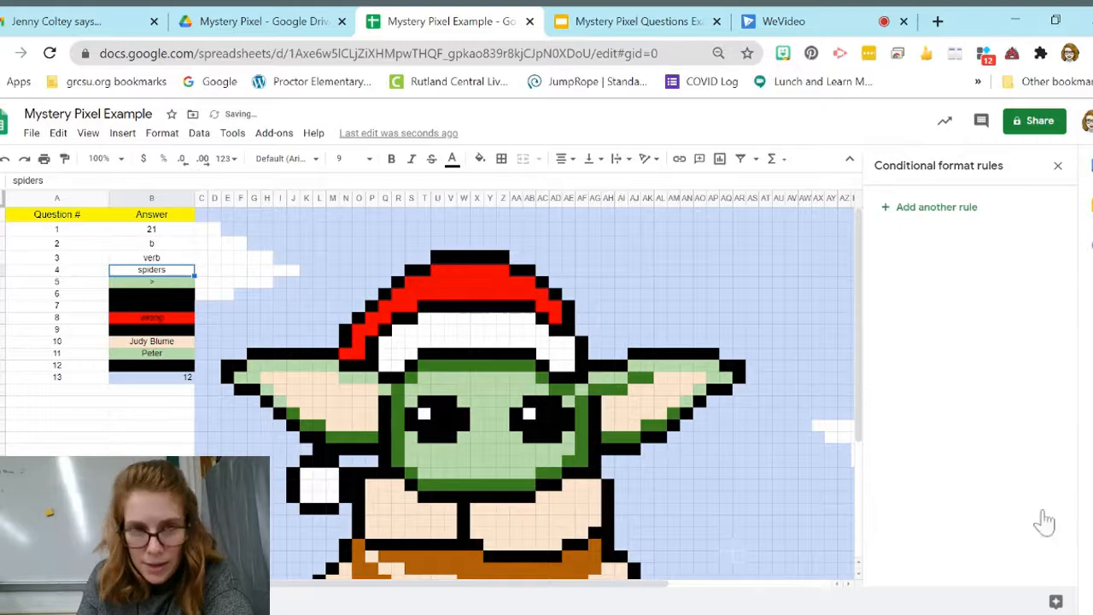
# Step: Take answer cell B6 out of the range of the question 5 conditional format rule
pyautogui.click(138, 284)
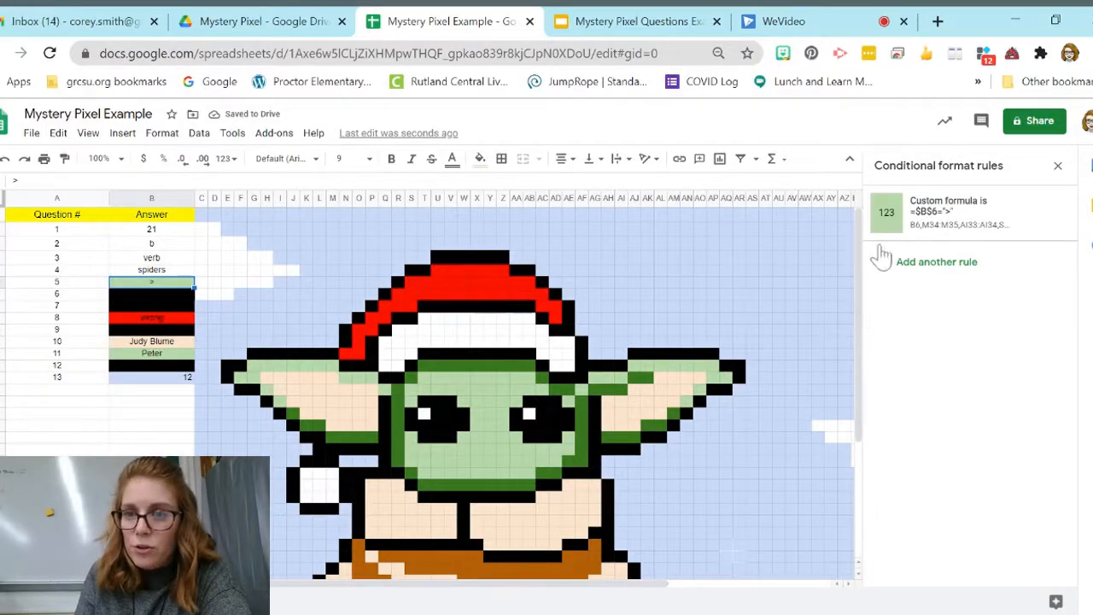
pyautogui.click(972, 199)
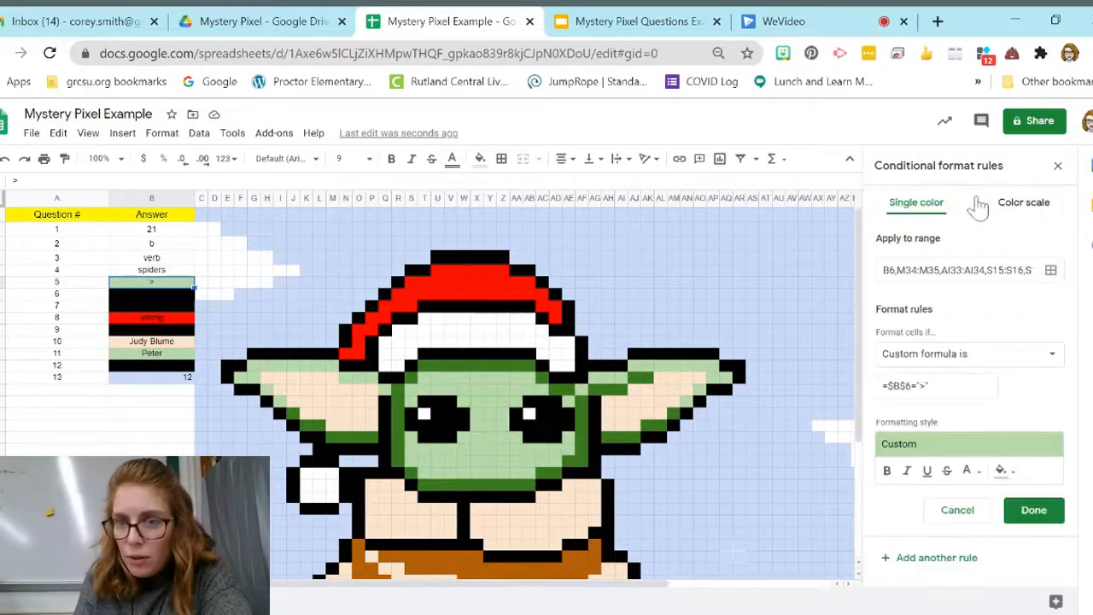
pyautogui.click(1049, 268)
pyautogui.click(632, 524)
pyautogui.click(1034, 510)
# Step: Remove cell B7 from the range of the question 6 conditional format rule so its answer is no longer blacked out
pyautogui.click(144, 294)
pyautogui.click(961, 212)
pyautogui.click(1051, 270)
pyautogui.click(639, 524)
pyautogui.click(1034, 509)
# Step: Remove answer cells B8 and B9 from the ranges of the question 7 and question 8 conditional format rules
pyautogui.click(145, 306)
pyautogui.click(961, 212)
pyautogui.click(1053, 270)
pyautogui.click(641, 522)
pyautogui.click(632, 524)
pyautogui.click(1033, 510)
# Step: Delete cell B10 from the range of the question 9 conditional format rule, keeping the picture ranges
pyautogui.click(147, 329)
pyautogui.click(961, 212)
pyautogui.click(1052, 270)
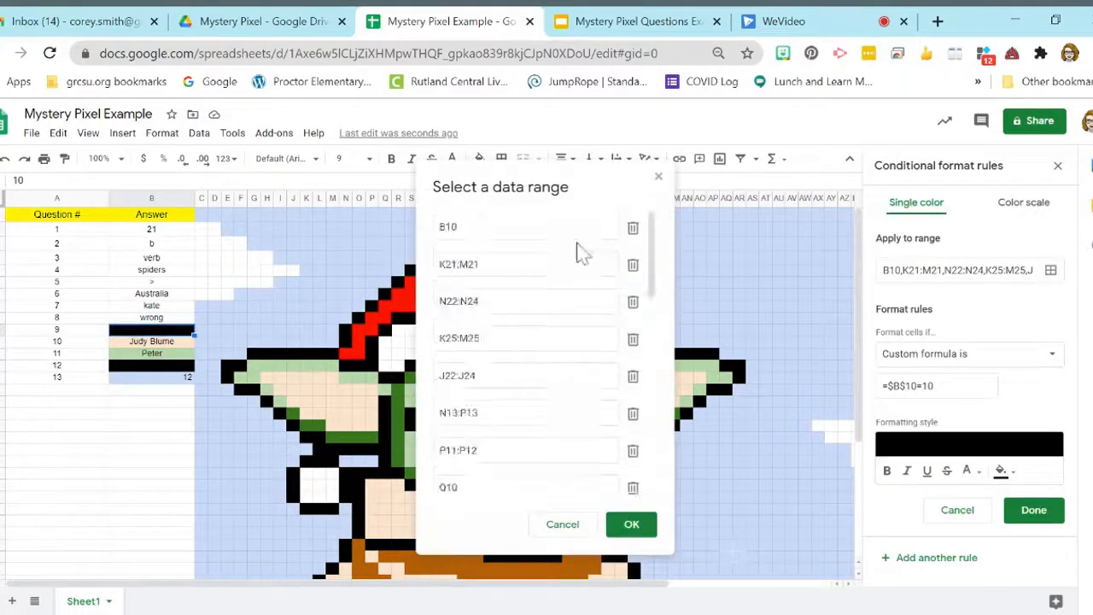
pyautogui.click(632, 524)
pyautogui.click(1033, 510)
# Step: Remove answer cell B11 from the range of the question 10 conditional format rule
pyautogui.click(151, 341)
pyautogui.click(632, 524)
pyautogui.click(1034, 510)
# Step: Remove cell B12 from the range of the question 11 conditional format rule so the answer loses its light green fill
pyautogui.click(171, 353)
pyautogui.click(961, 212)
pyautogui.click(1051, 270)
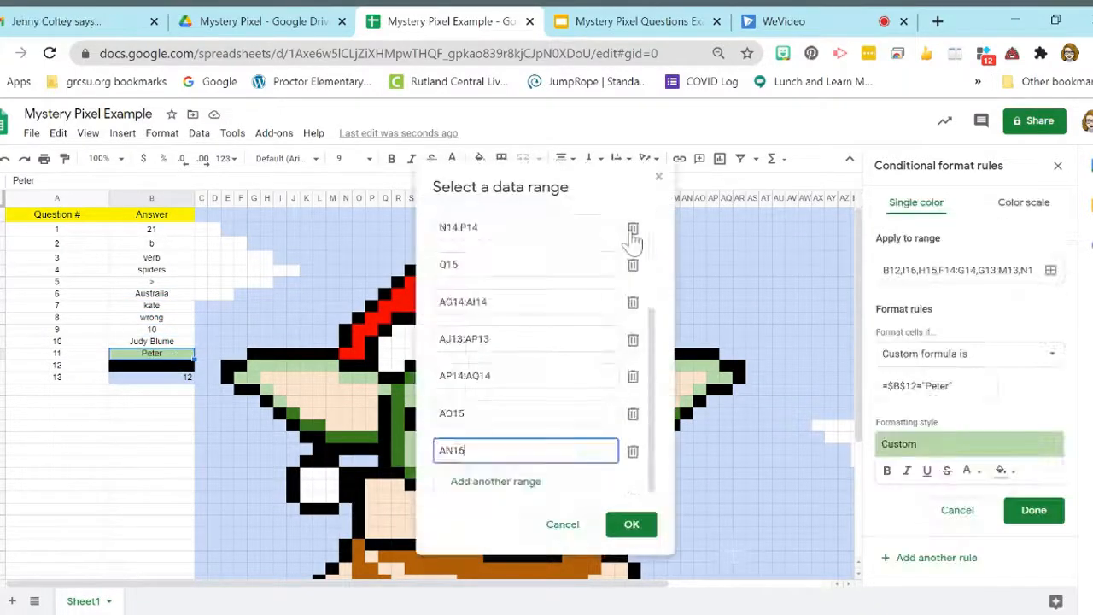
pyautogui.click(632, 524)
pyautogui.click(1034, 510)
# Step: Remove cells B13 and B14 from the ranges of the question 12 and 13 conditional format rules and close the rules
pyautogui.click(153, 366)
pyautogui.click(152, 377)
pyautogui.click(961, 212)
pyautogui.click(1051, 270)
pyautogui.scroll(10, 498, 253)
pyautogui.click(632, 227)
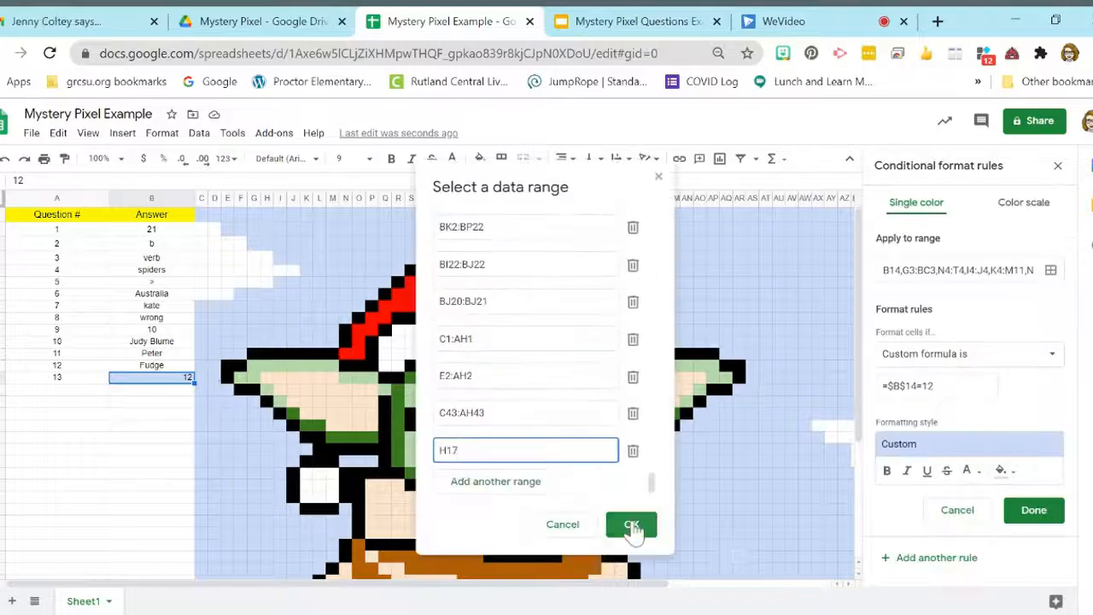
pyautogui.click(632, 525)
pyautogui.click(1033, 510)
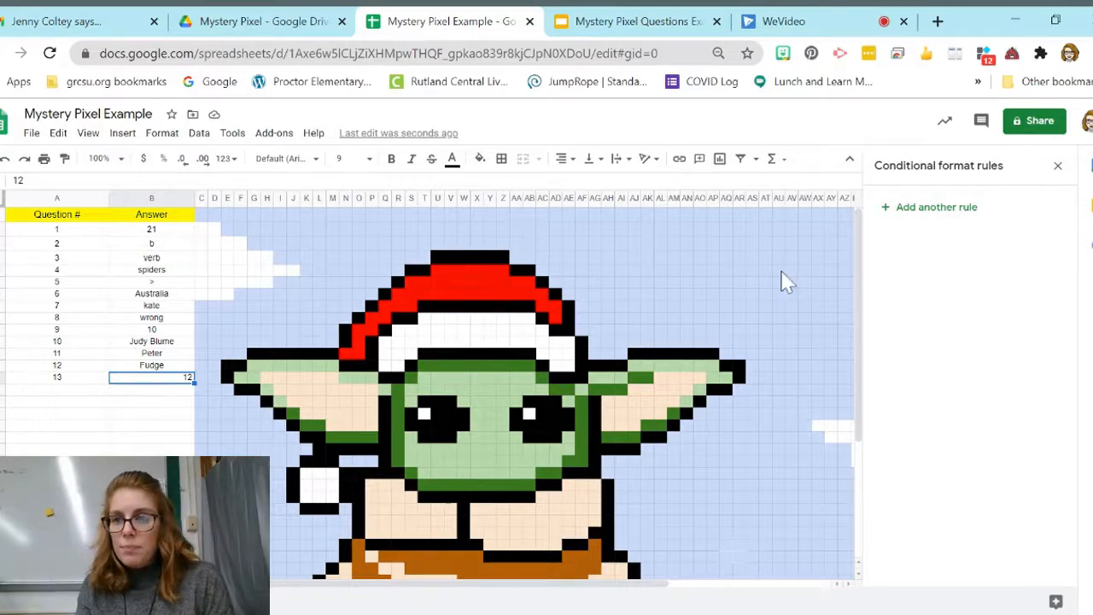
pyautogui.click(1057, 166)
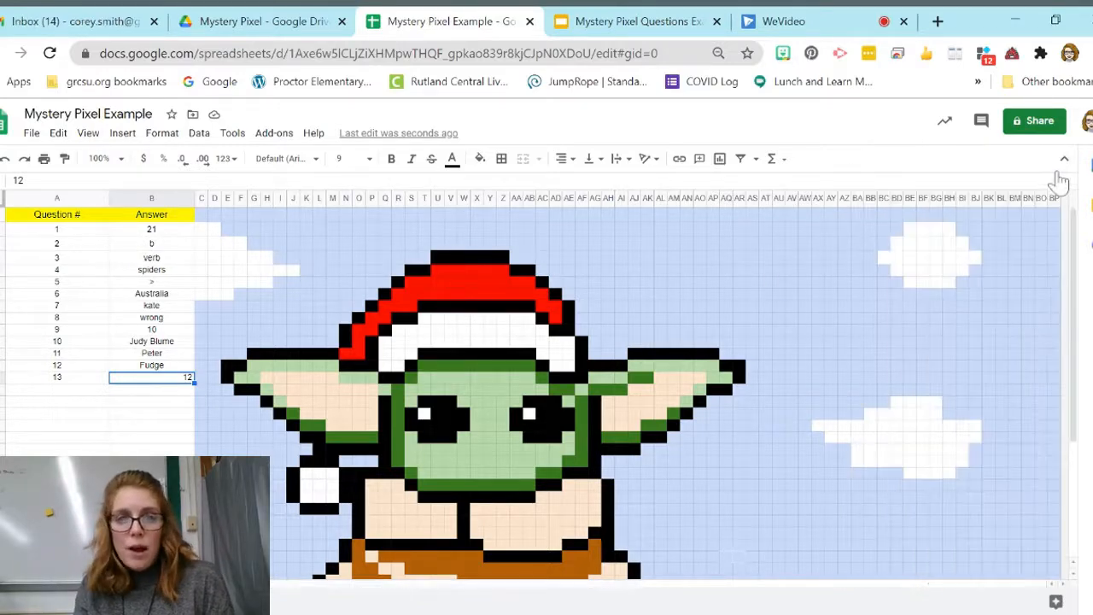